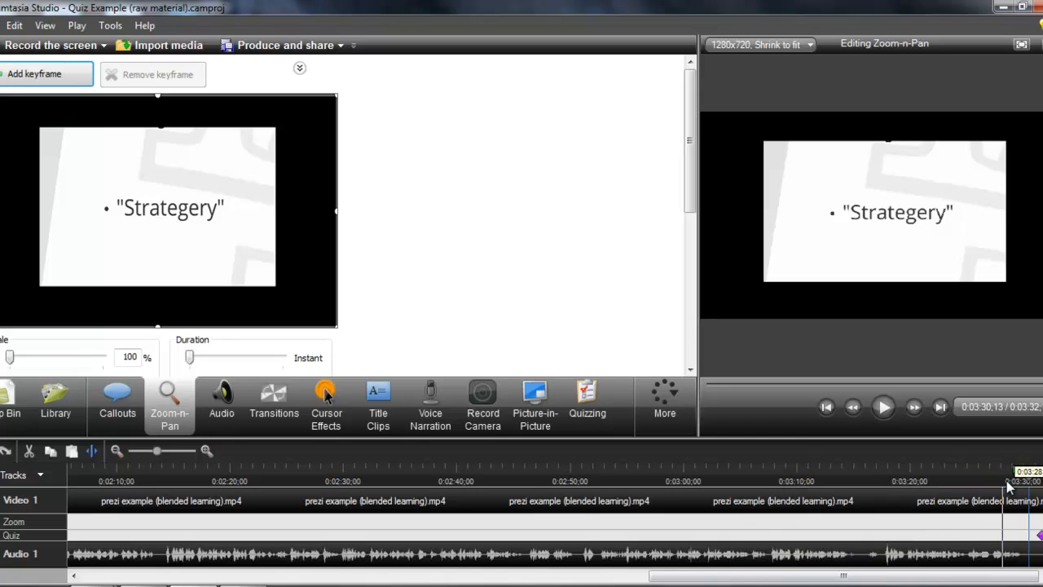
- Play the last seconds of the presentation clip and place the playhead at 0:03:30;11
left_click_drag(1027, 479, 999, 480)
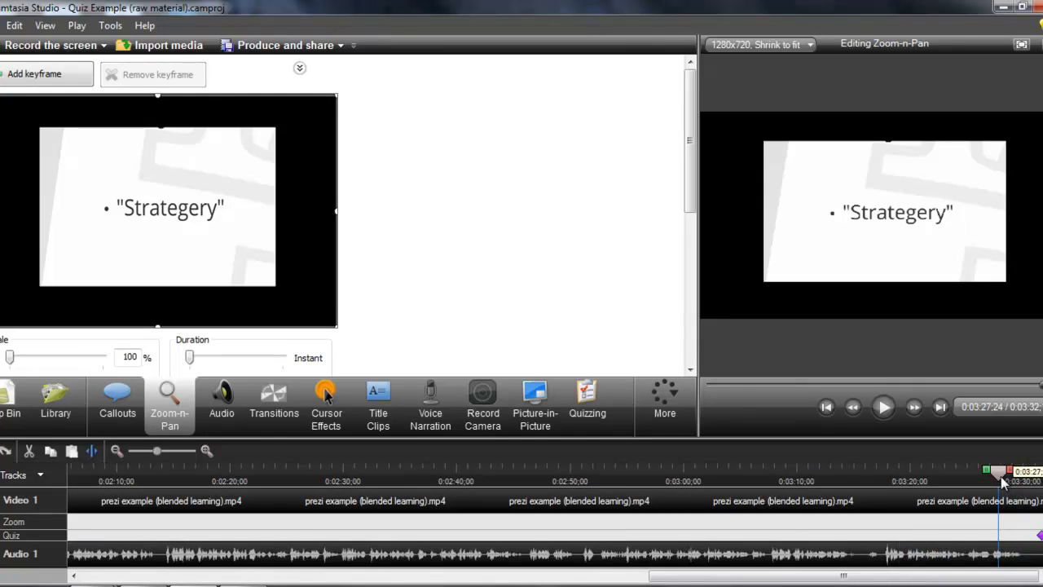
left_click_drag(999, 476, 990, 475)
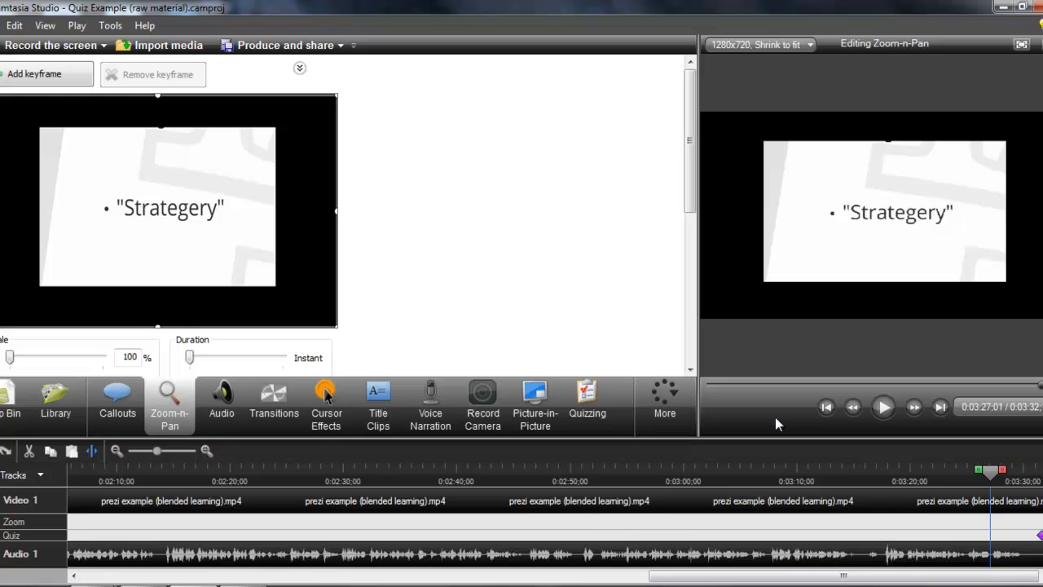
left_click(884, 407)
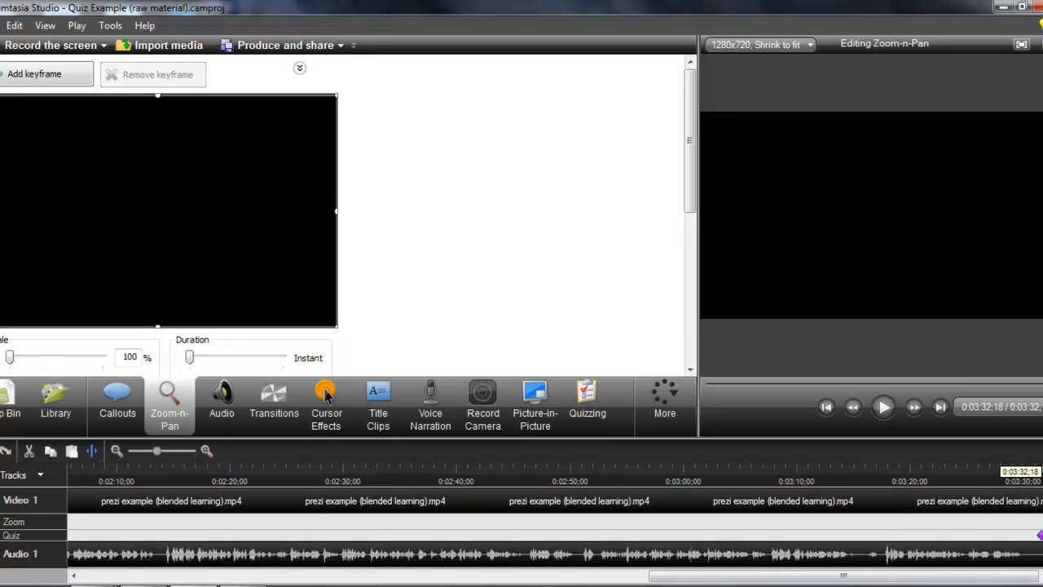
left_click(1029, 476)
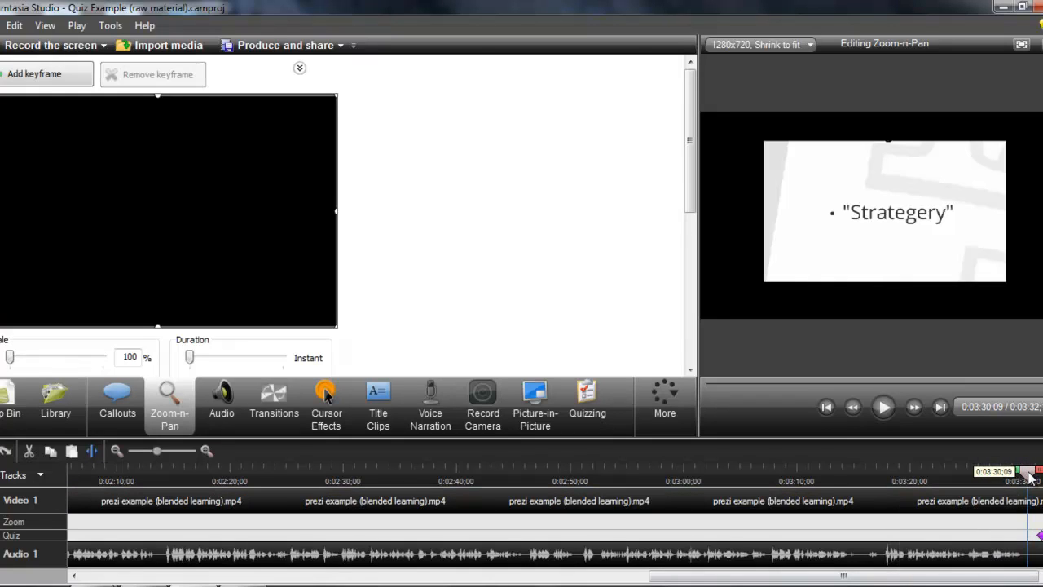
left_click_drag(1029, 472, 1029, 474)
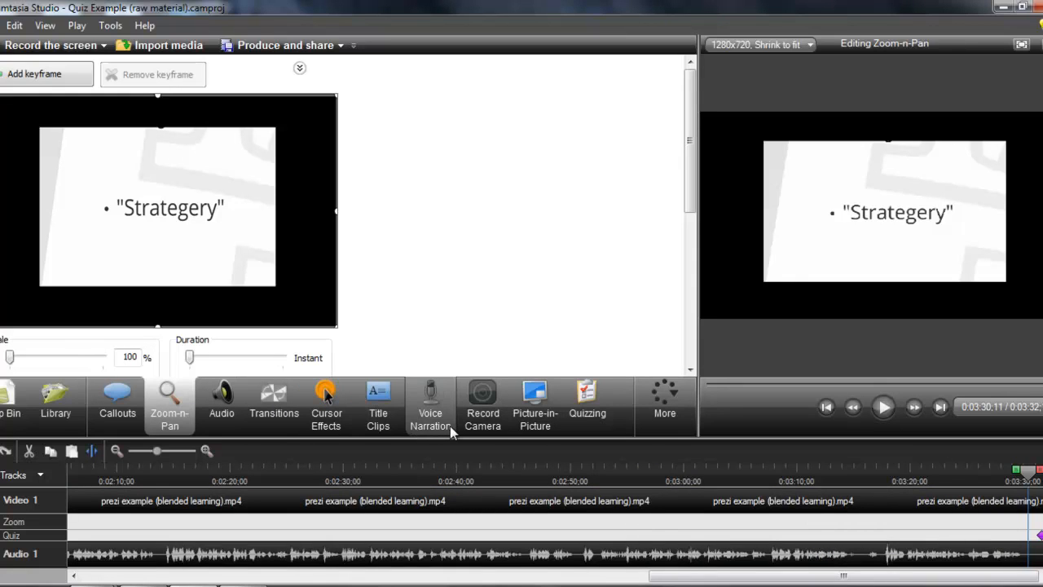
- Add a quiz at the playhead and name it "Question 1", keeping letters for the answer numbering
left_click(587, 412)
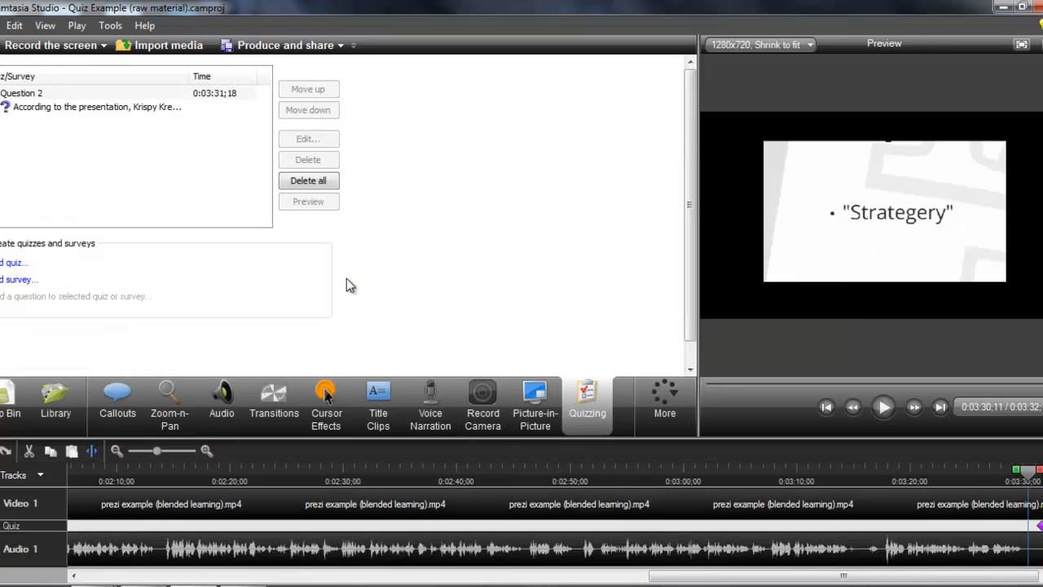
left_click(13, 268)
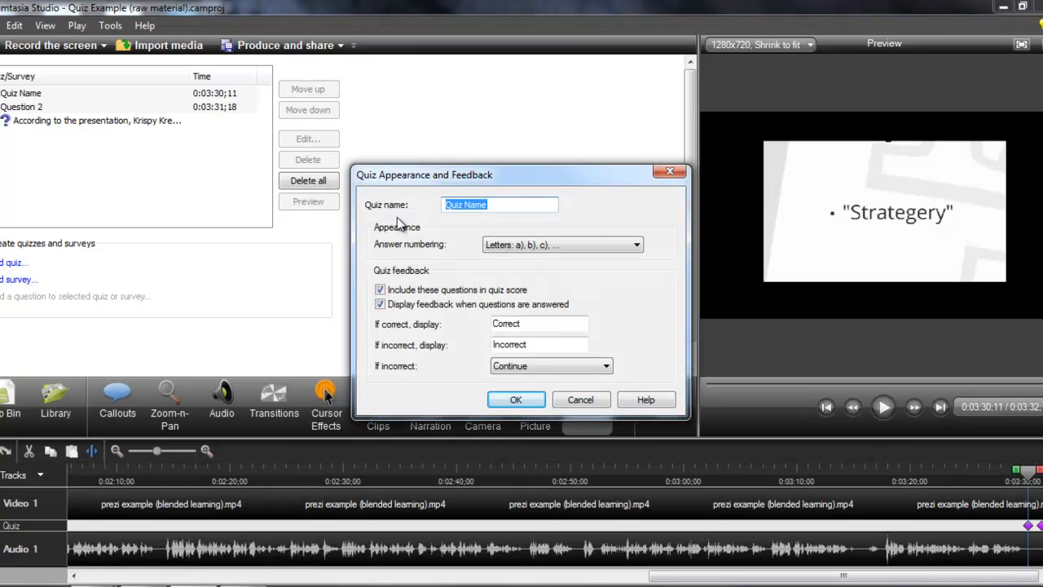
type("Question 1")
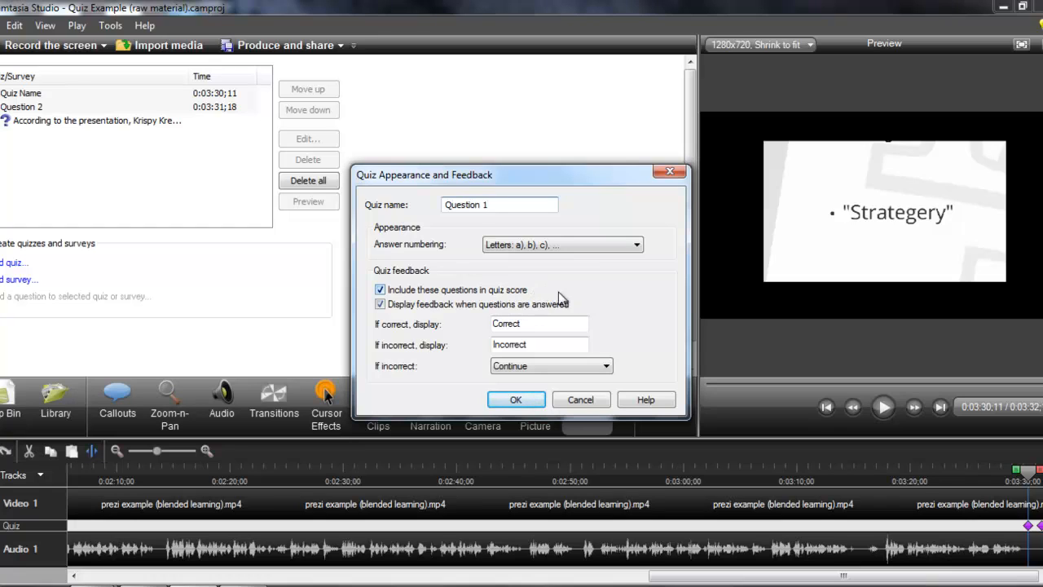
left_click(637, 245)
left_click(638, 247)
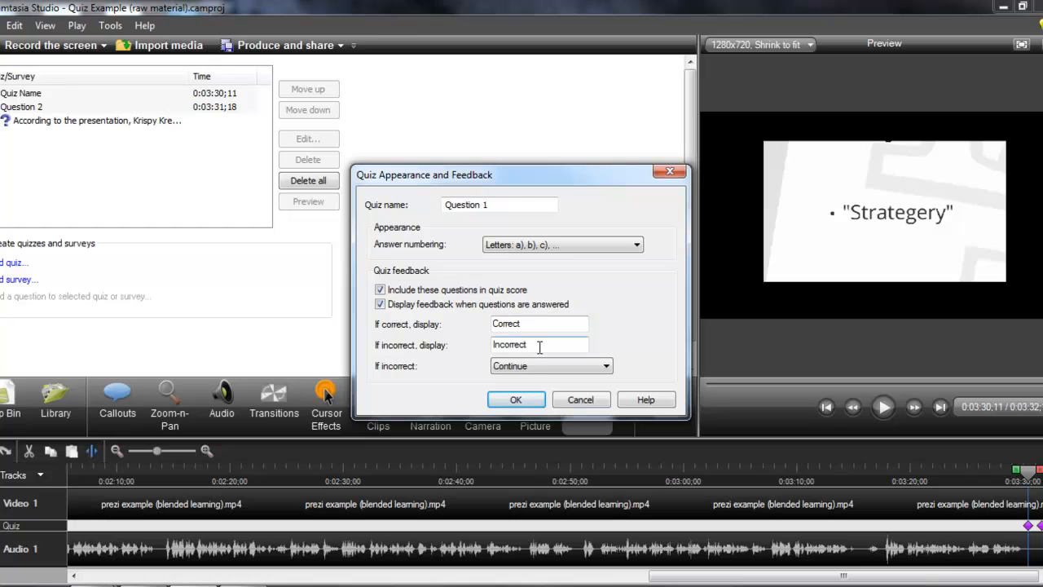
- Set the quiz's feedback for incorrect answers to "You make me cry inside" and accept the quiz settings
left_click_drag(538, 345, 492, 346)
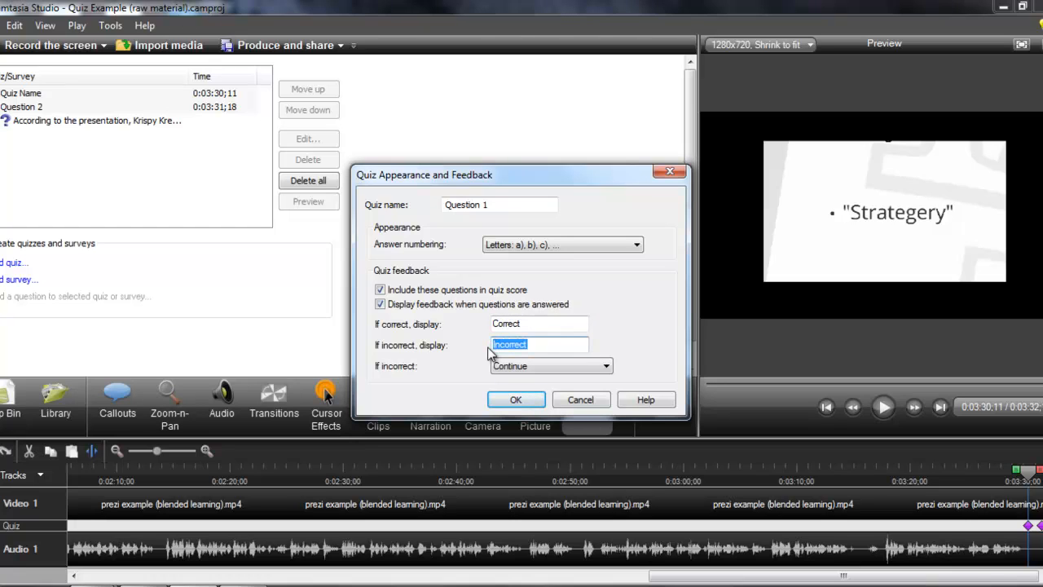
type("You ")
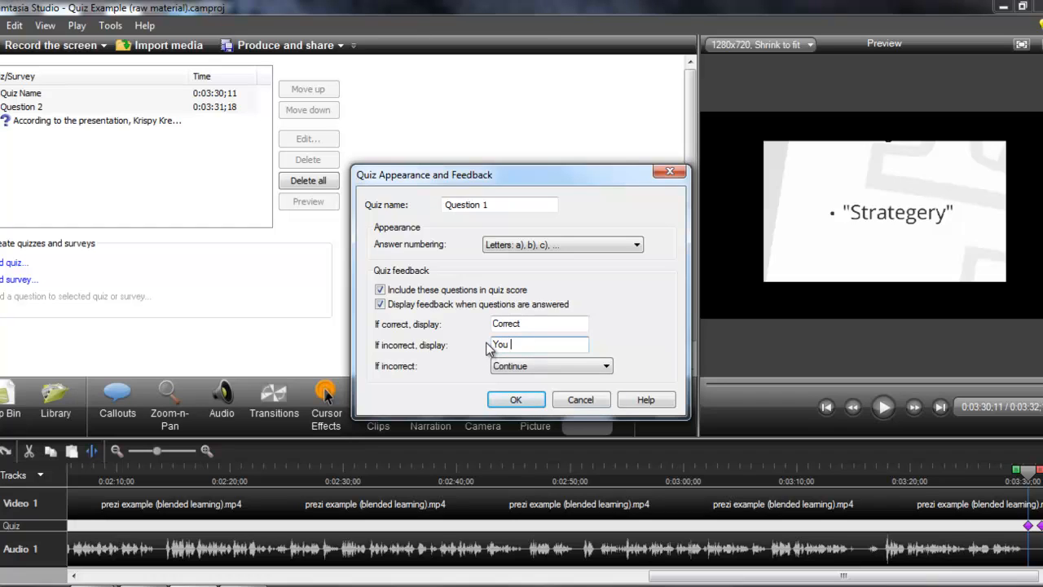
type("make me cry inside")
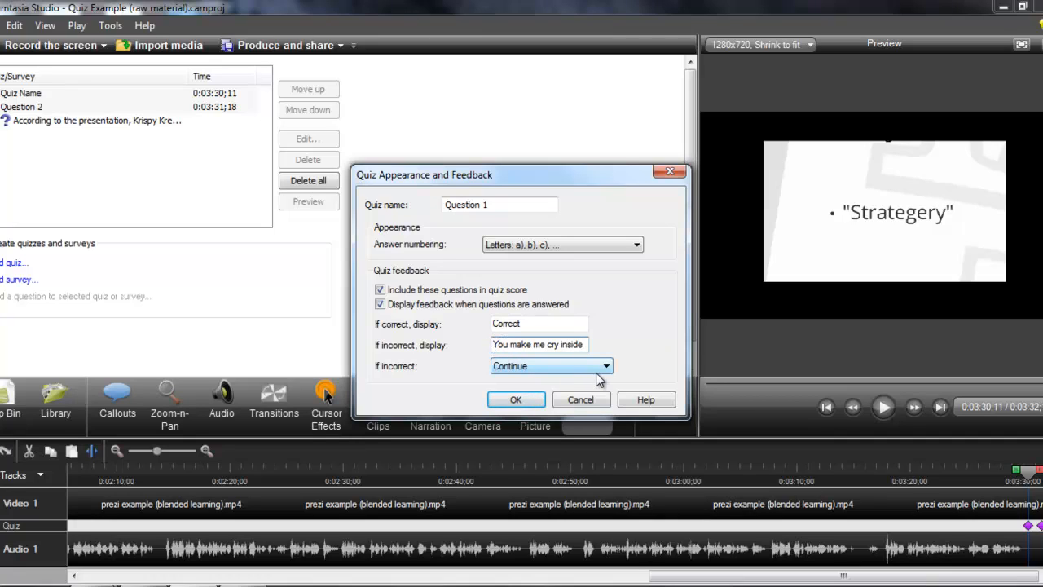
left_click(522, 400)
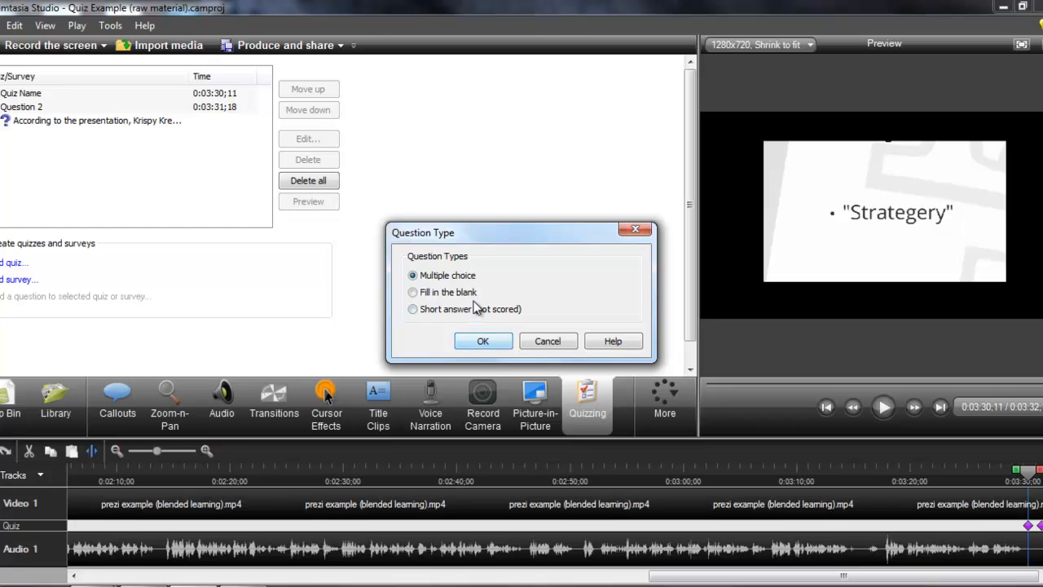
- Create a multiple choice question reading "At the fabulous City Center, you can buy an ice cream cone for:"
left_click(483, 342)
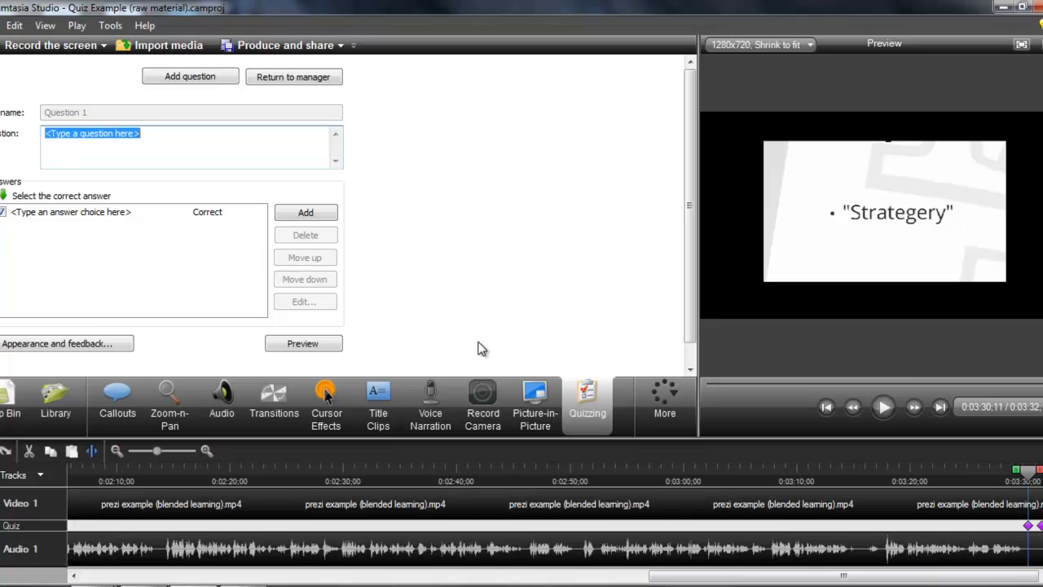
type("At ")
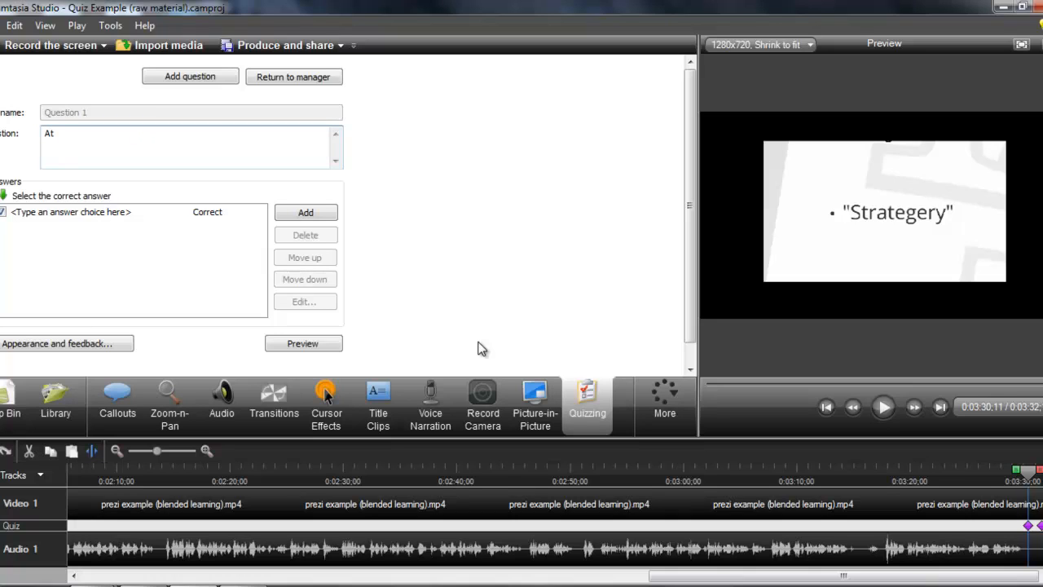
type("the fa")
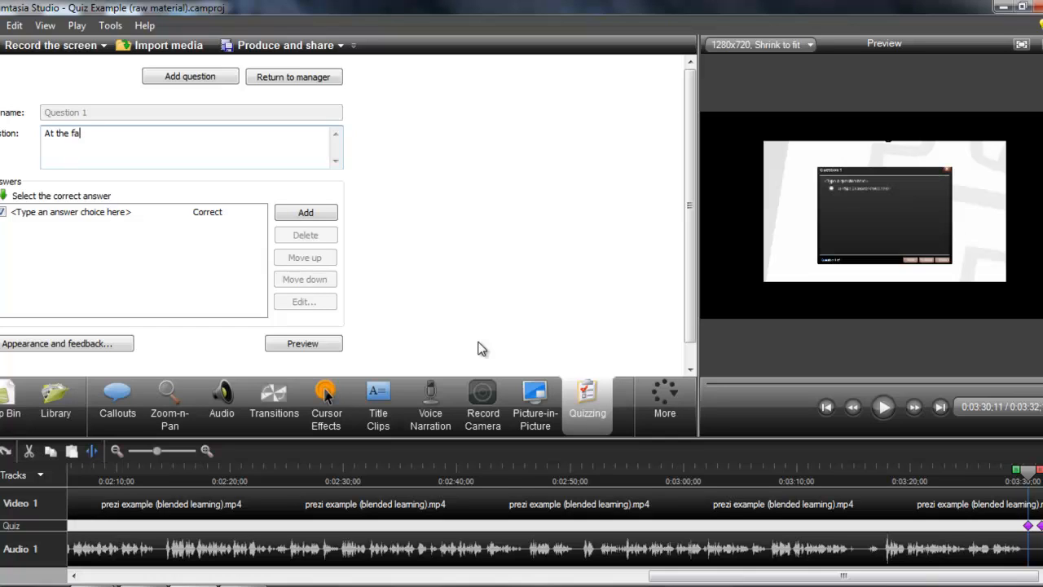
type("bulous City Center, ")
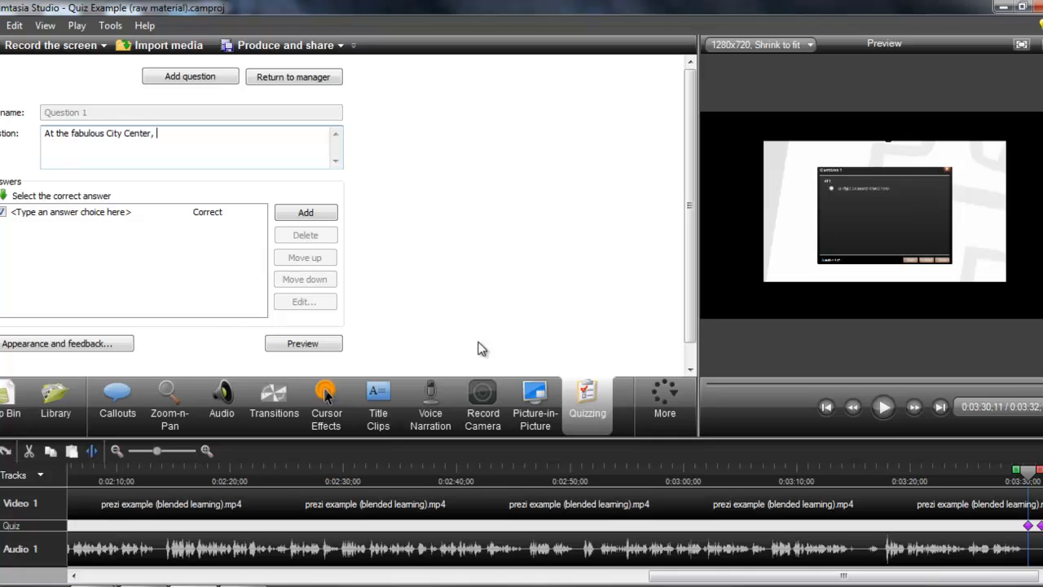
type("you can buy an ice cream cone fo")
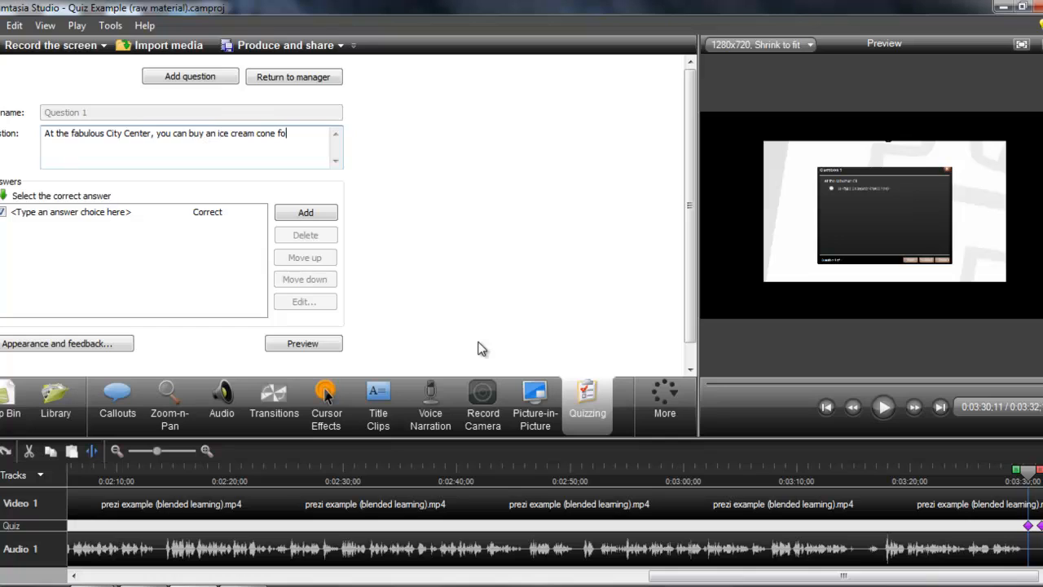
type("r:")
- Enter the first three answer choices: "the cost of a tank of gas", "about $3" and "your birthday, if you're lucky"
left_click(63, 211)
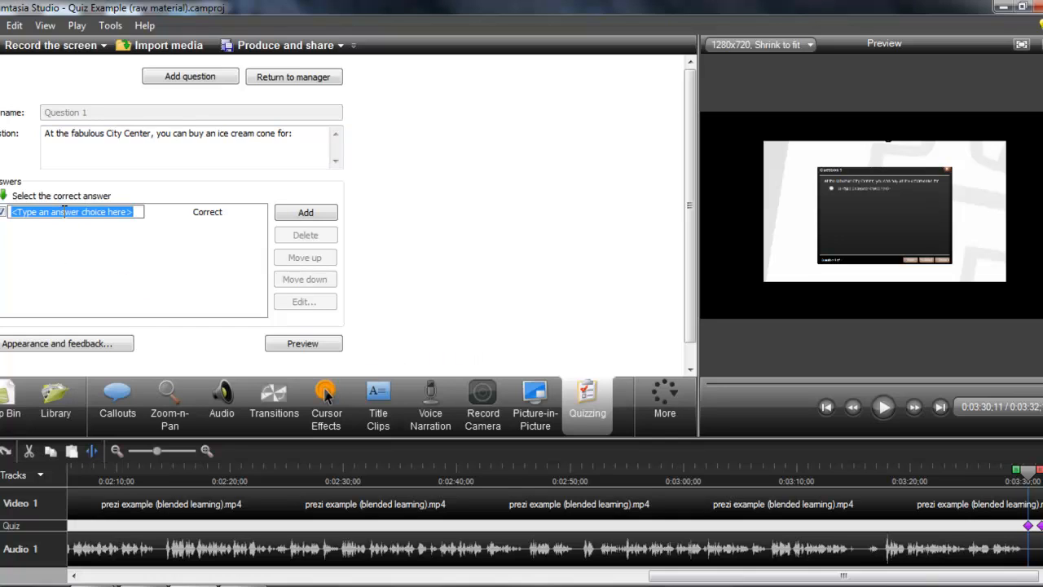
type("the cost of ")
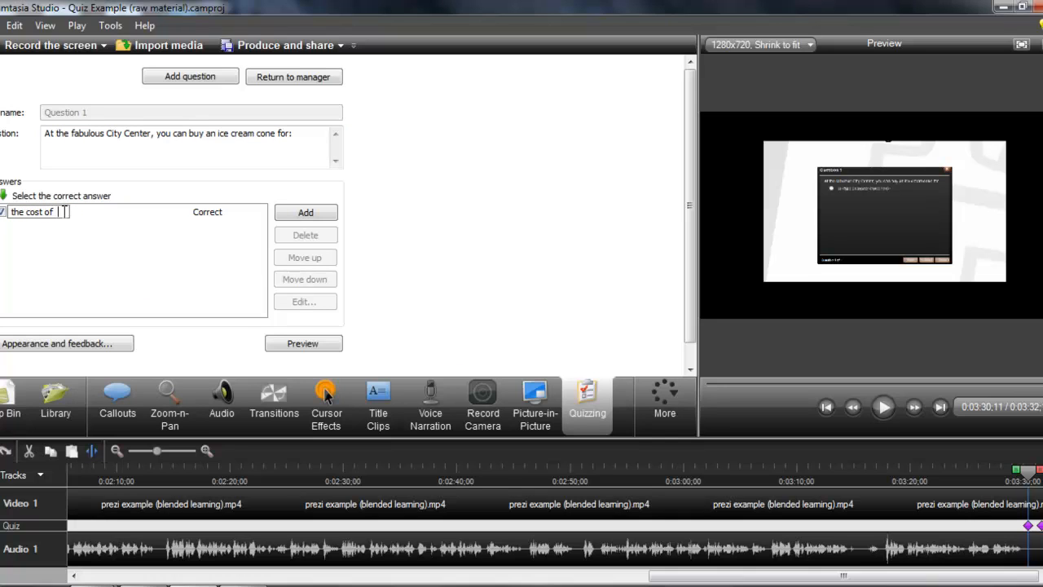
type("a tank of gas")
key("Return")
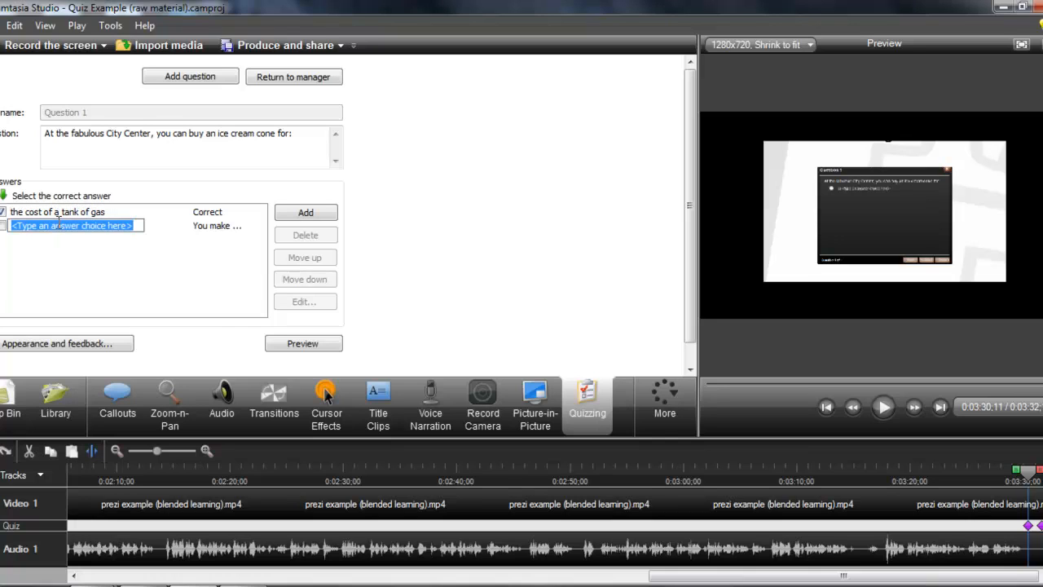
type("about ")
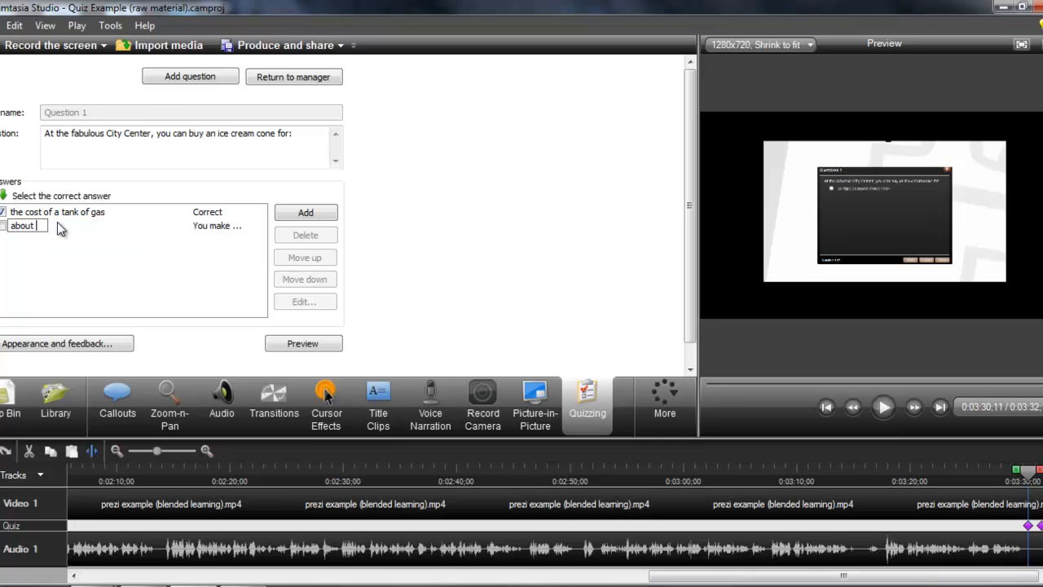
type("$3")
key("Return")
type("y")
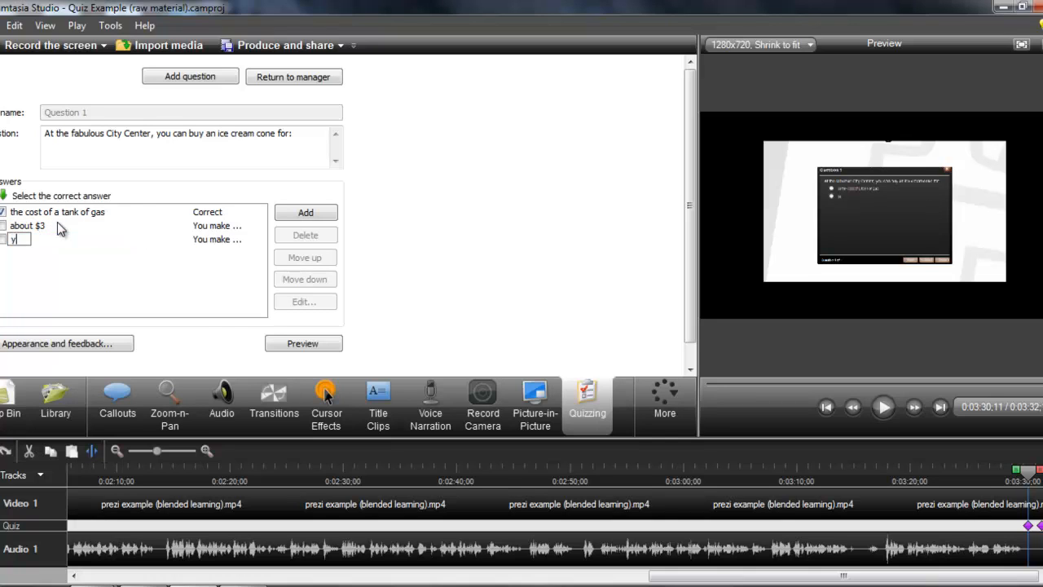
type("our birthday, if you're luck")
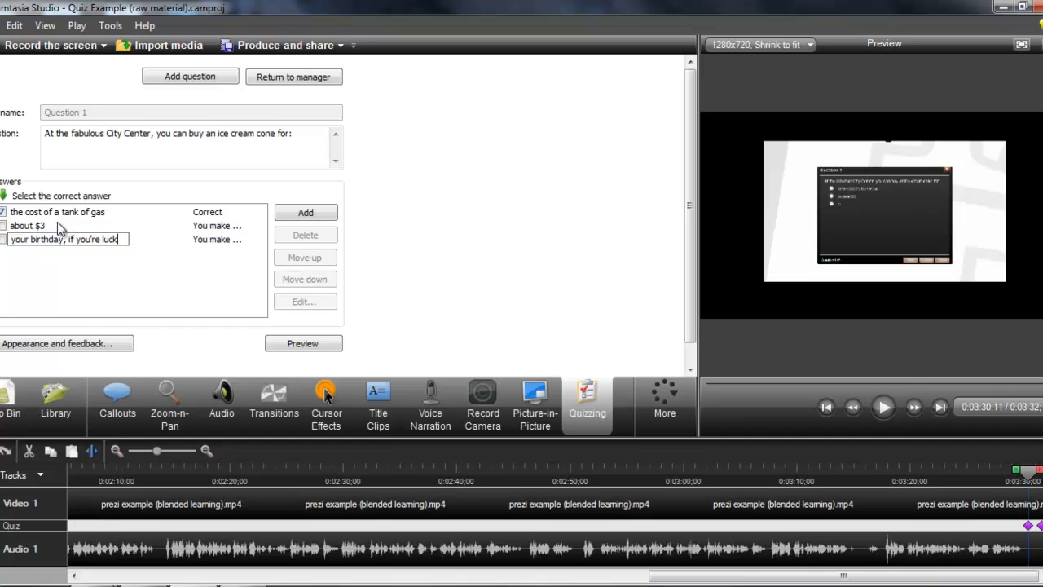
type("y")
- Add a fourth answer choice, "trick question - no one can actually afford to buy an ice cream cone at City Center"
left_click(300, 213)
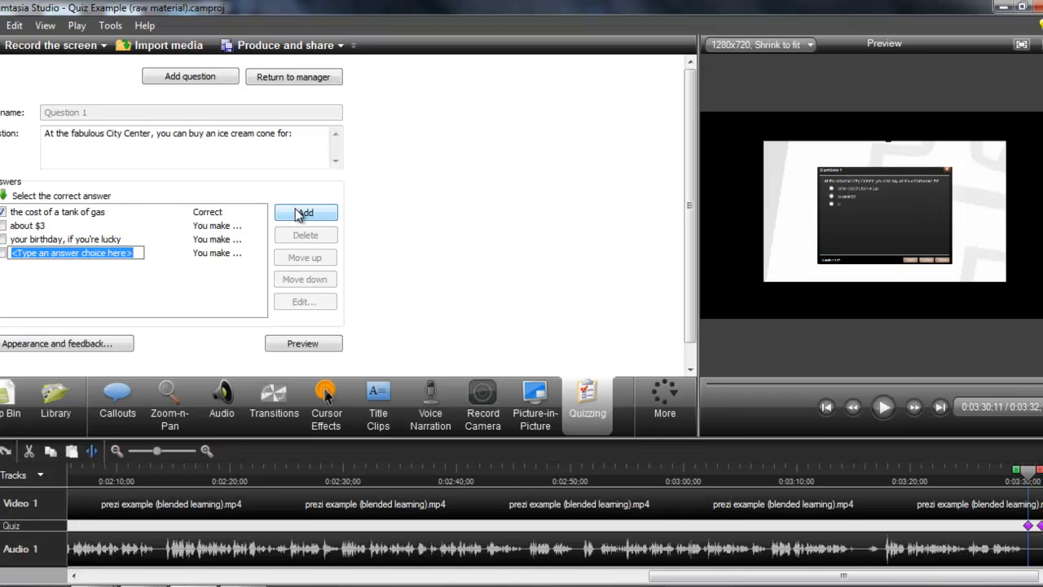
type("trick")
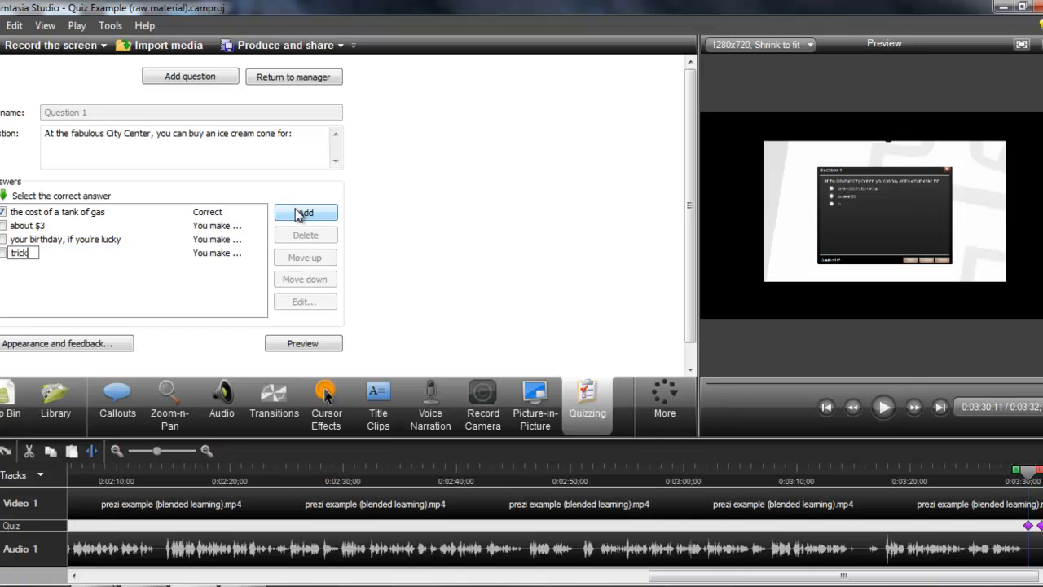
type(" question - no one can a")
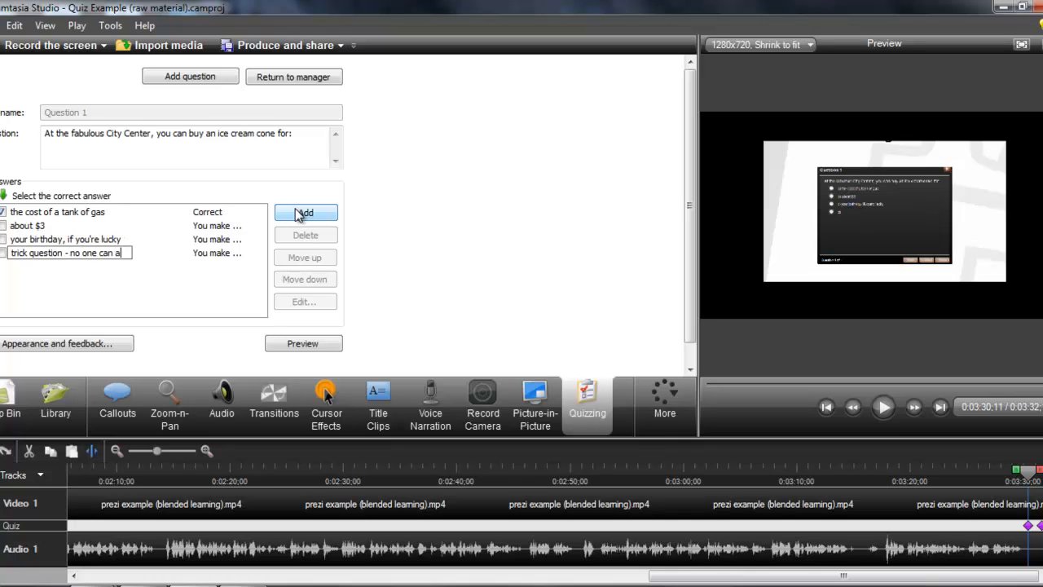
type("ctually affor")
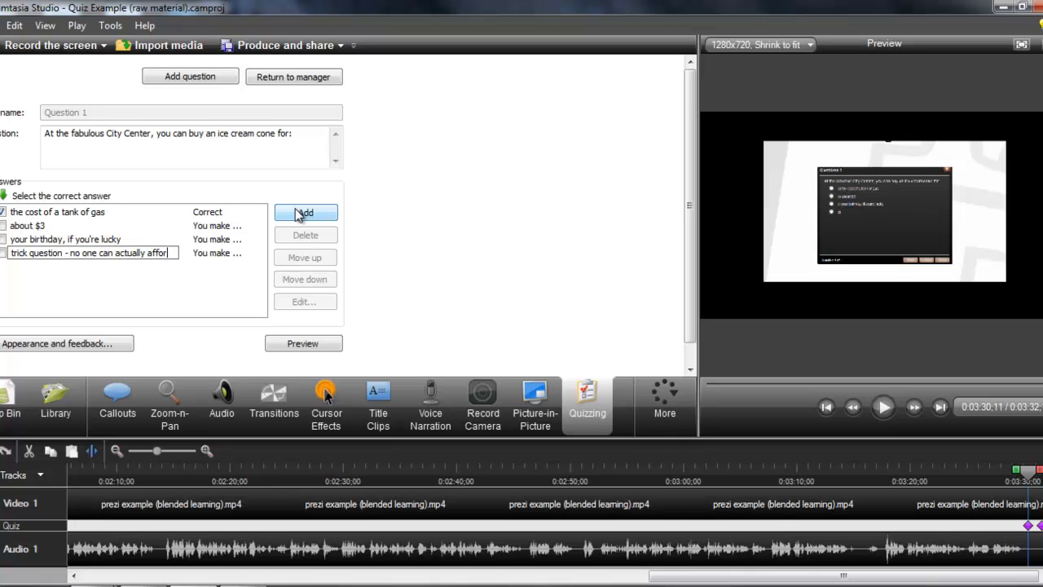
type("d to buy an ice cr")
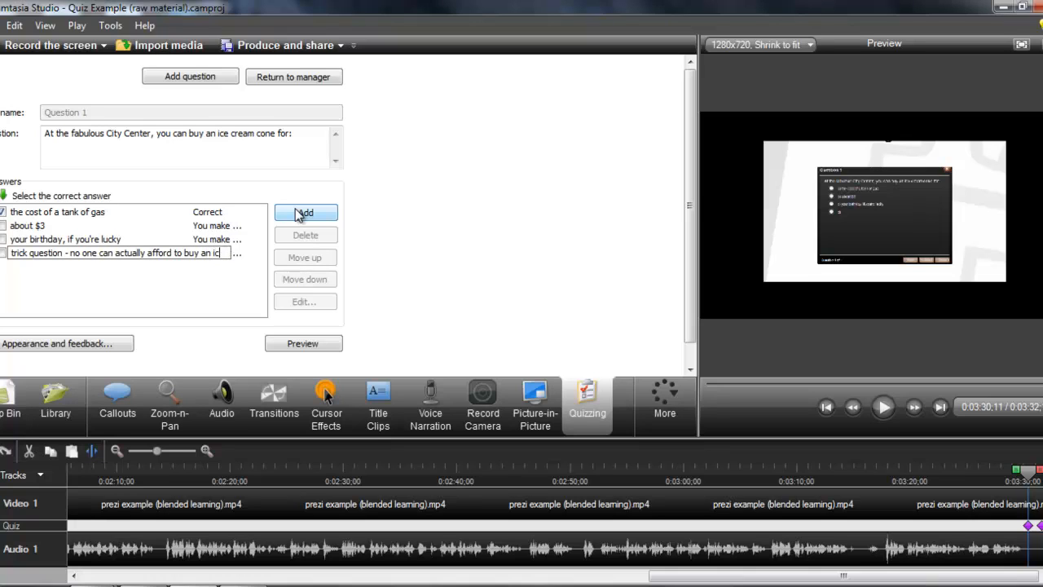
type("one")
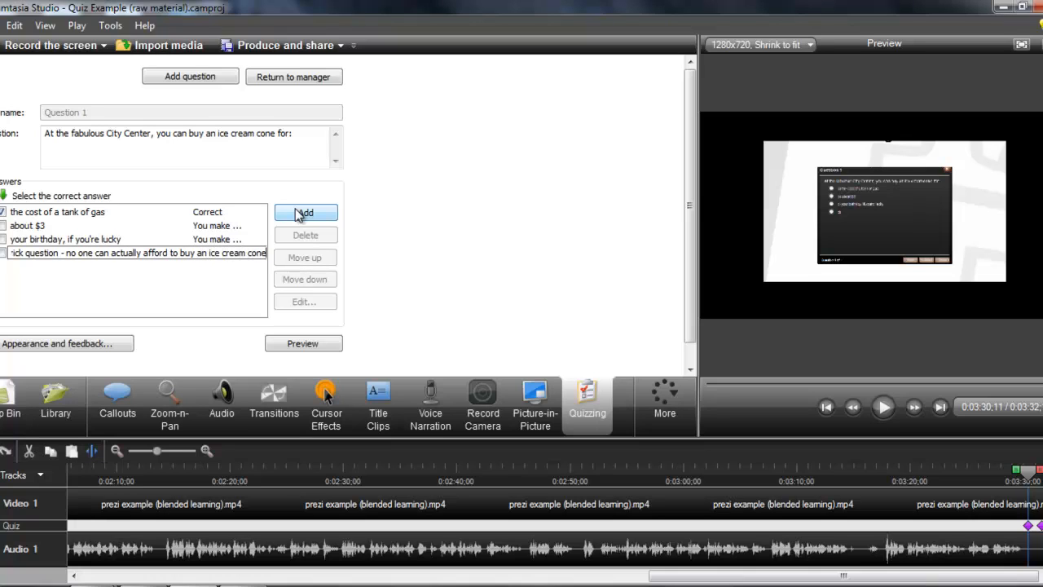
type(" at City Center")
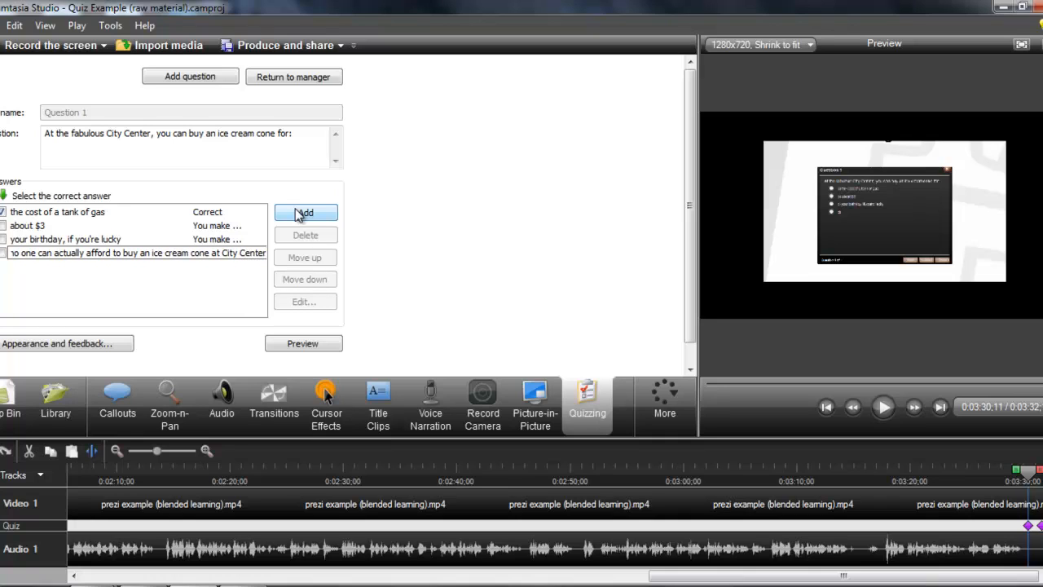
left_click(161, 279)
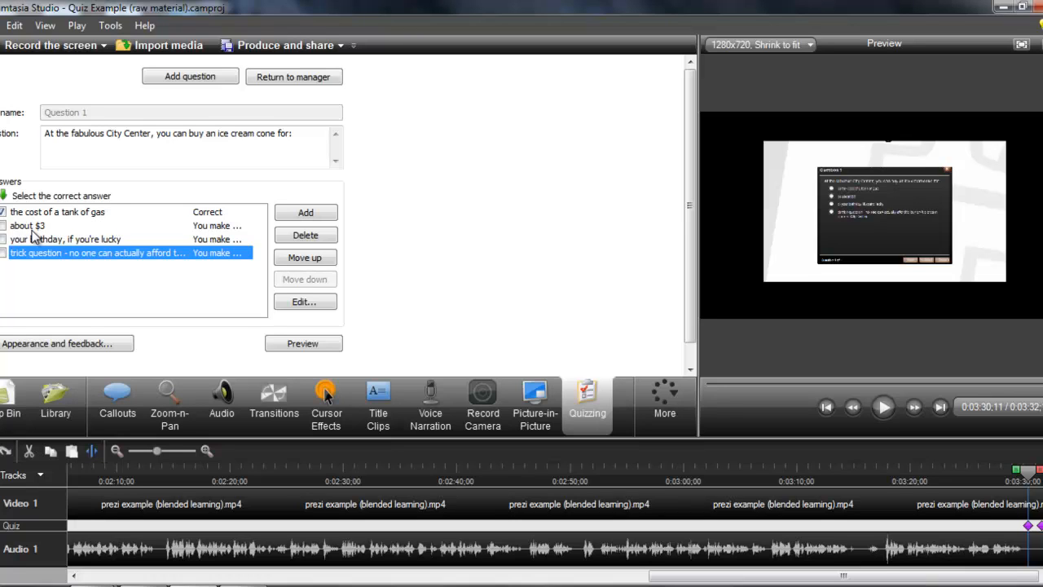
- Try "about $3" and the trick question as the correct answer, and return the mark to "the cost of a tank of gas"
left_click(3, 226)
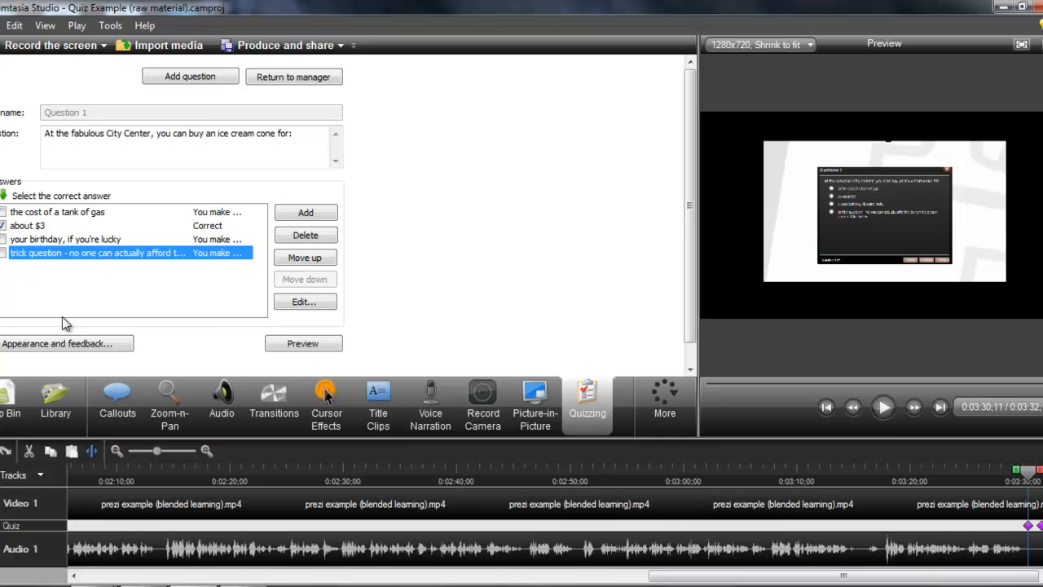
left_click(3, 253)
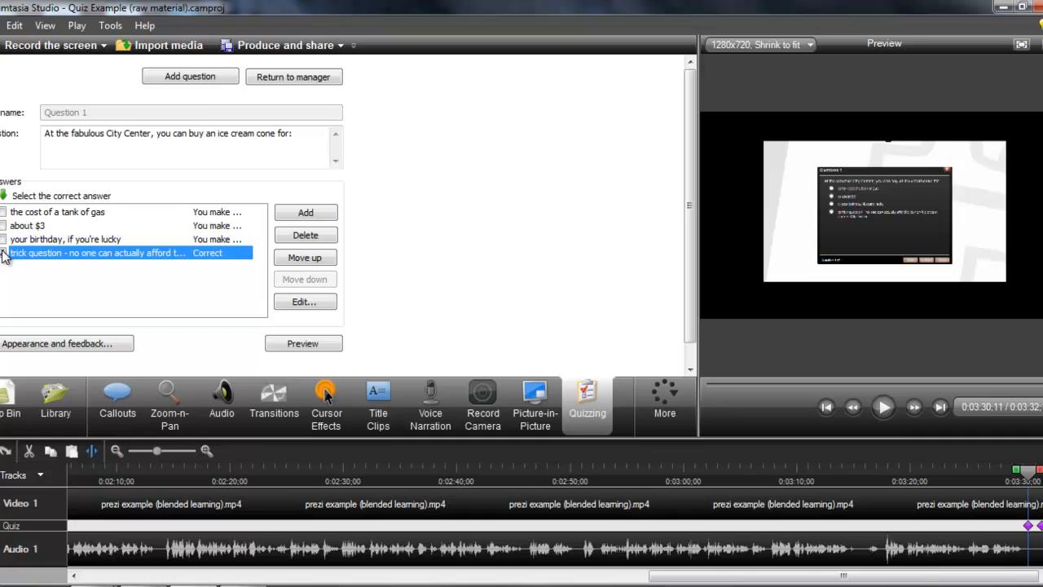
left_click(3, 212)
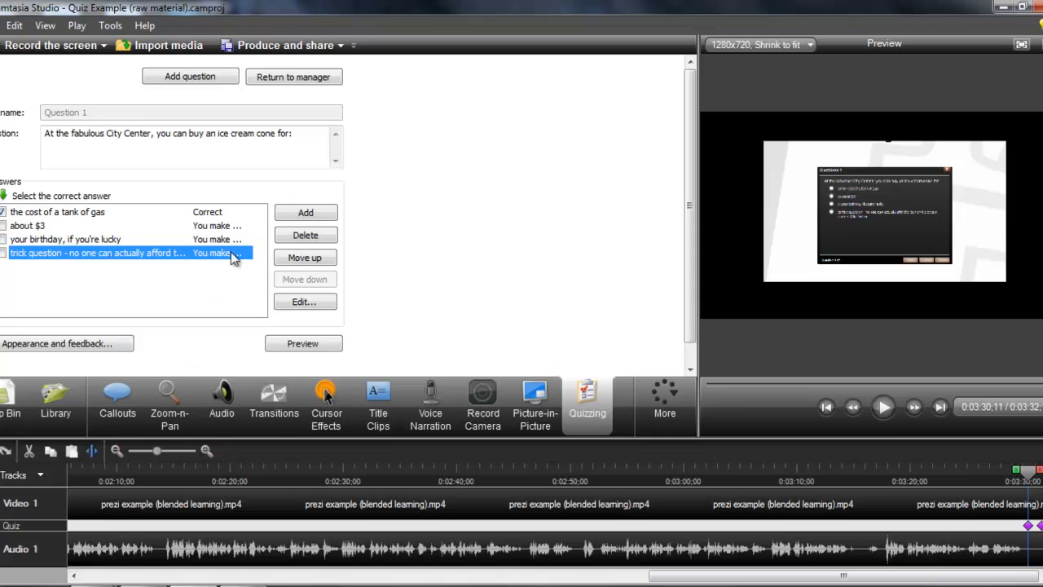
- Leave the question editor and set Question 2's feedback for incorrect answers to "You make me cry inside"
left_click(299, 75)
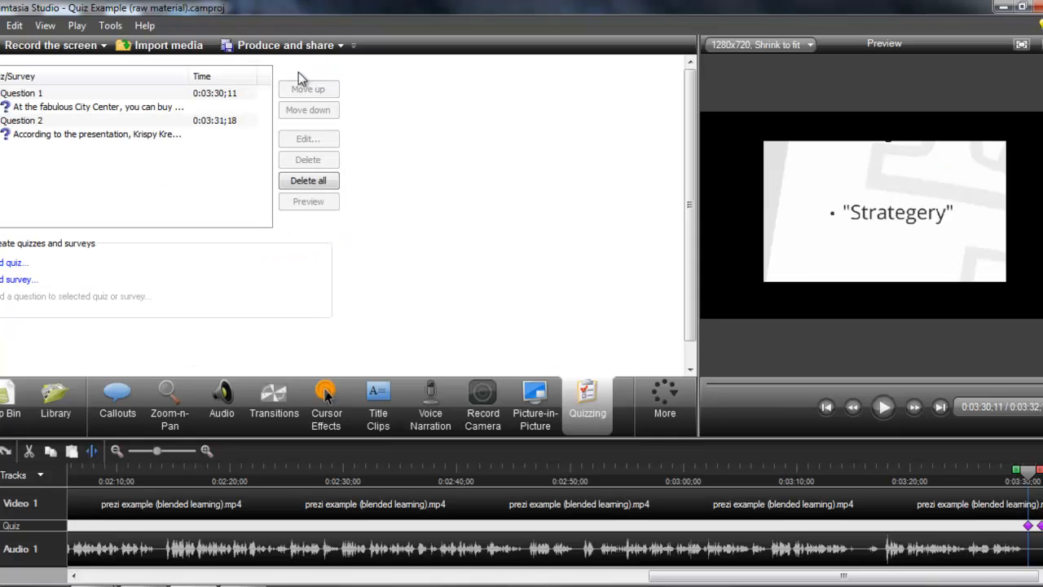
left_click(51, 124)
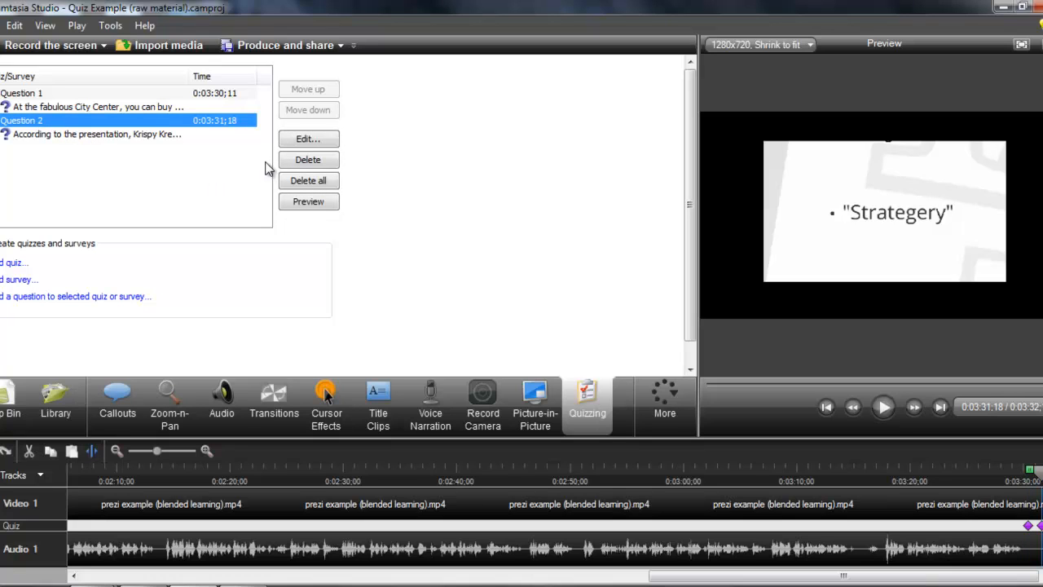
left_click(308, 142)
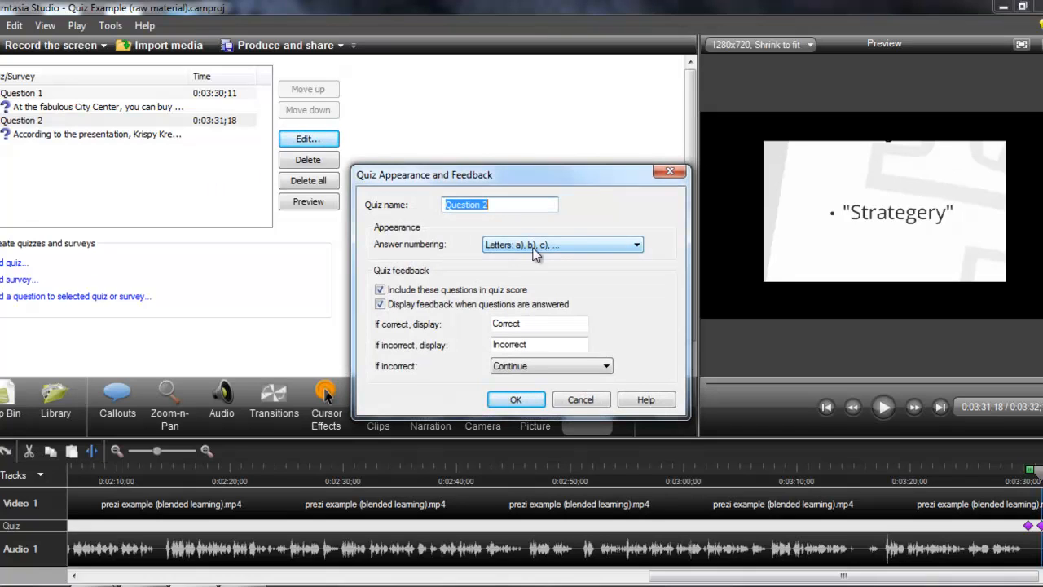
double_click(535, 346)
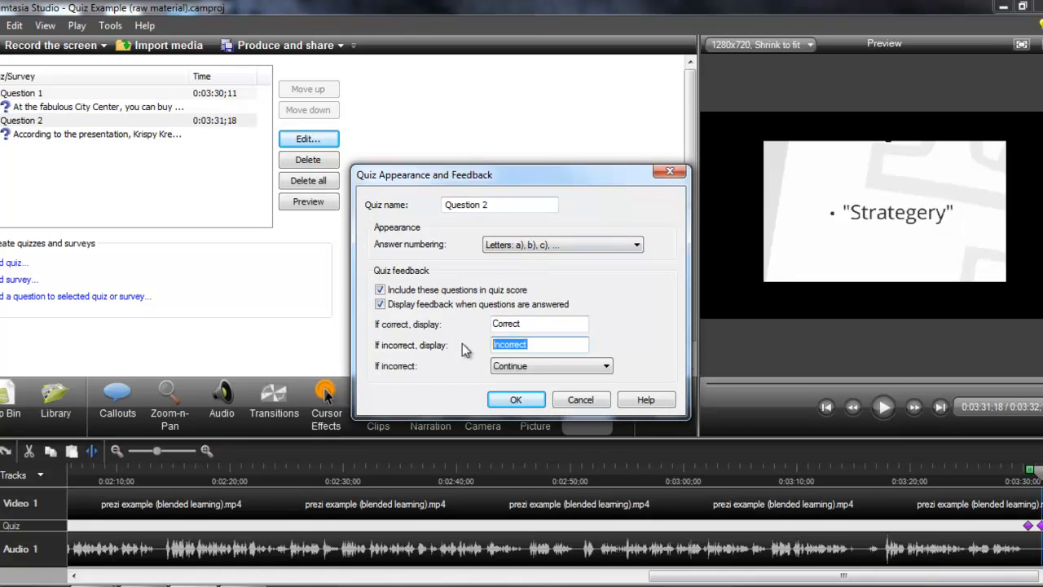
type("You make me cry inside")
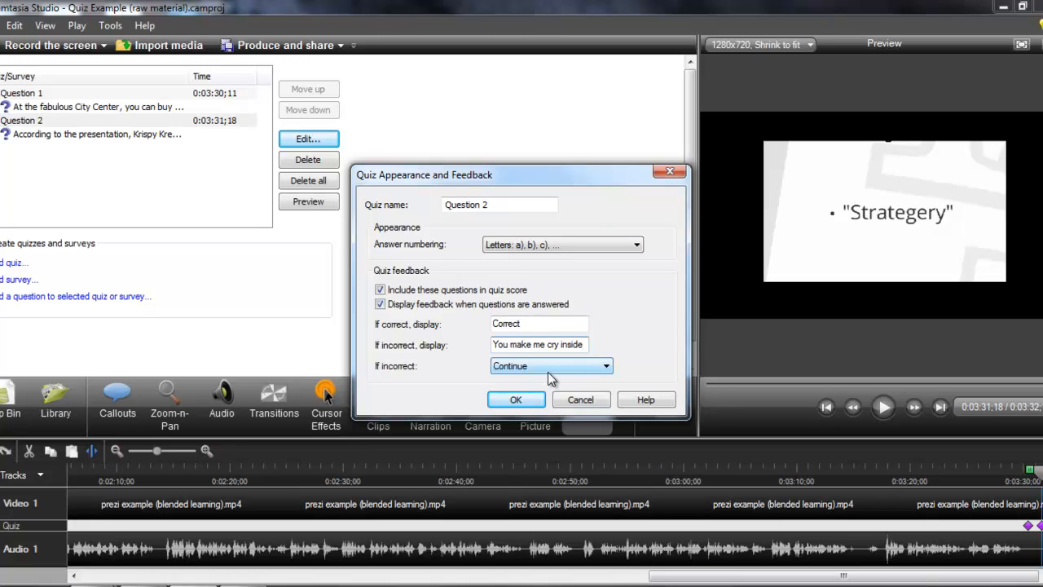
- Make incorrect answers to Question 2 jump to time 0:02:15;00 and accept the quiz settings
left_click(604, 368)
left_click(578, 391)
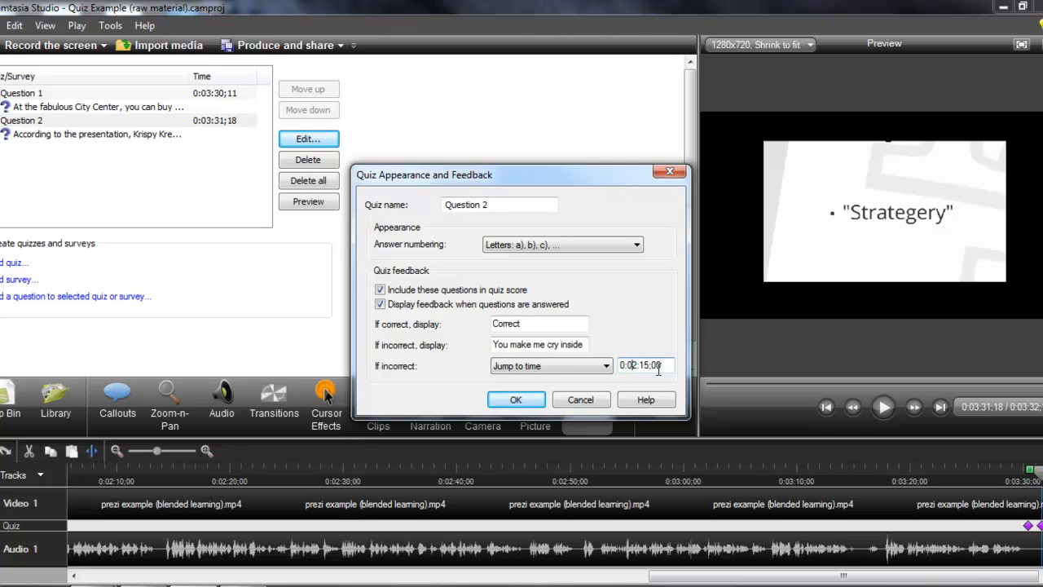
key("Delete")
type("0")
left_click(650, 366)
key("BackSpace")
key("BackSpace")
type("00")
left_click(636, 365)
key("BackSpace")
type("2")
left_click(650, 364)
key("BackSpace")
key("BackSpace")
type("15")
left_click(519, 400)
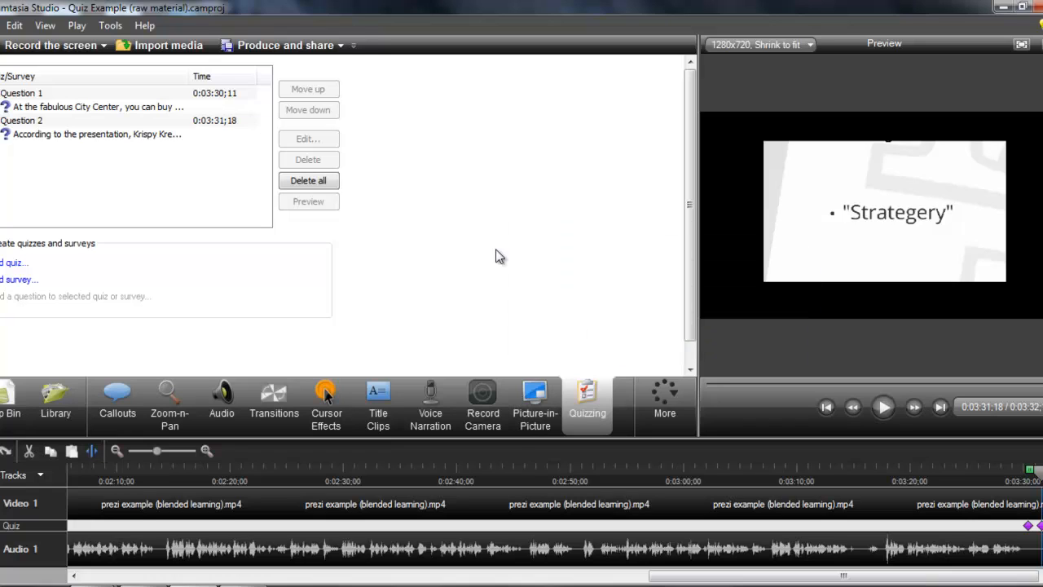
- Start producing the video with custom production settings and the MP4/FLV/SWF Flash output format
left_click(340, 46)
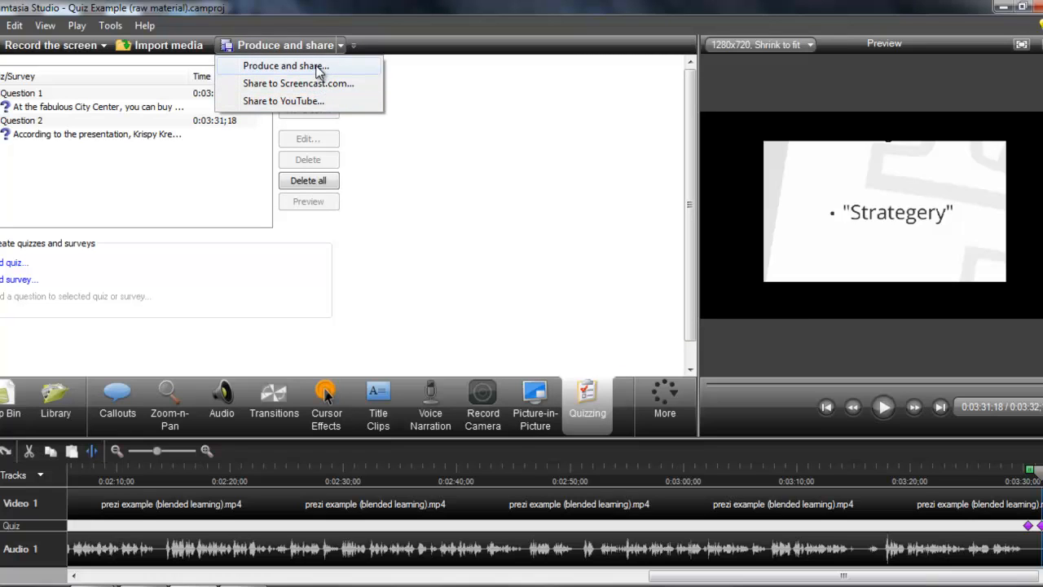
left_click(318, 68)
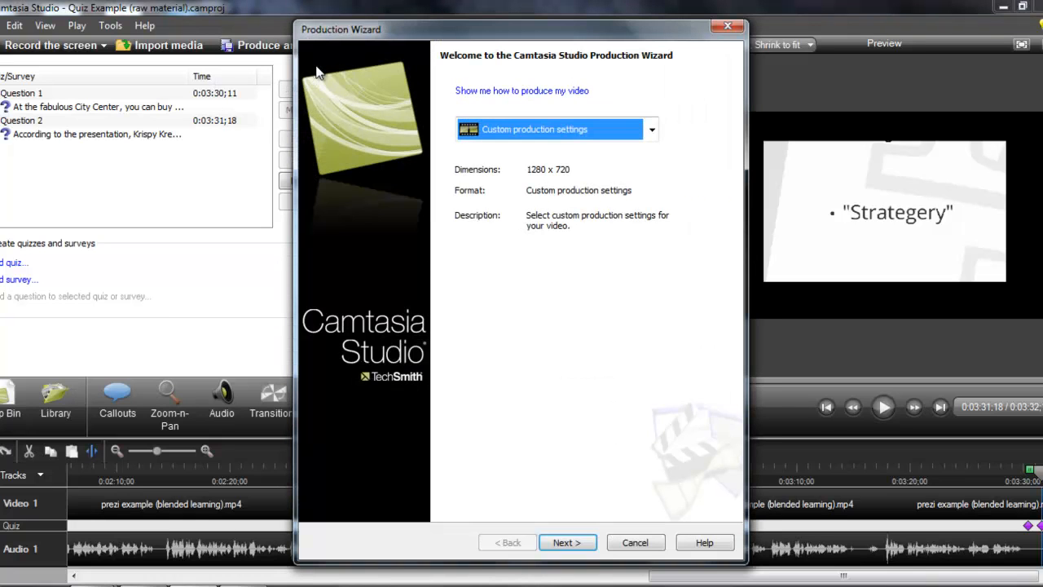
left_click(652, 130)
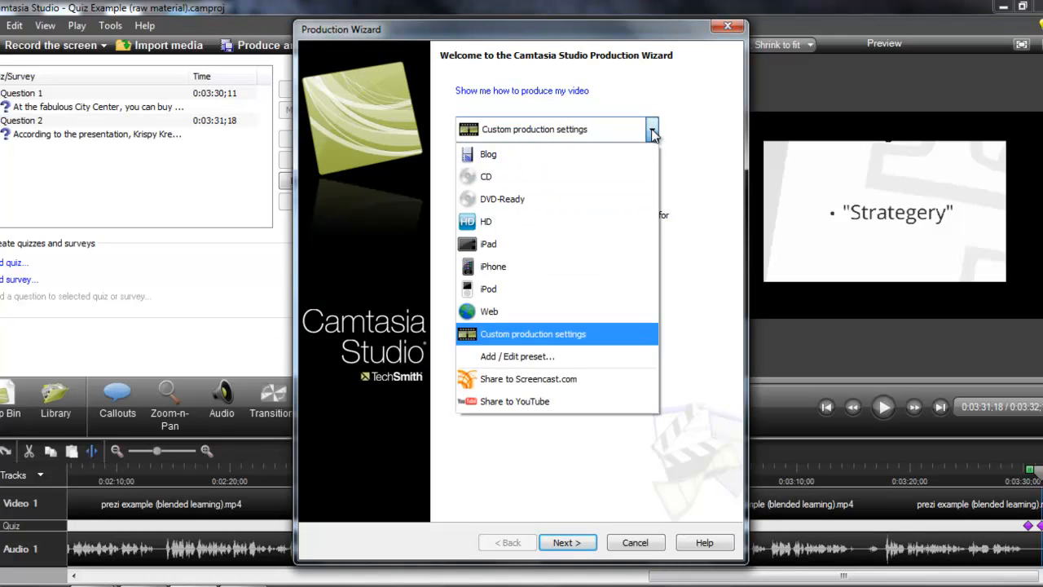
left_click(580, 315)
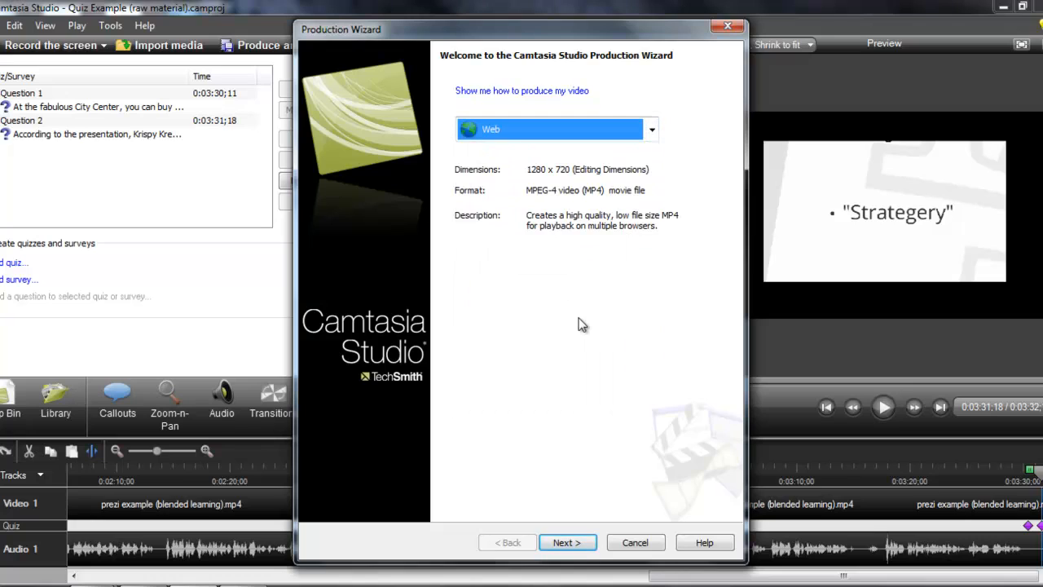
left_click(652, 131)
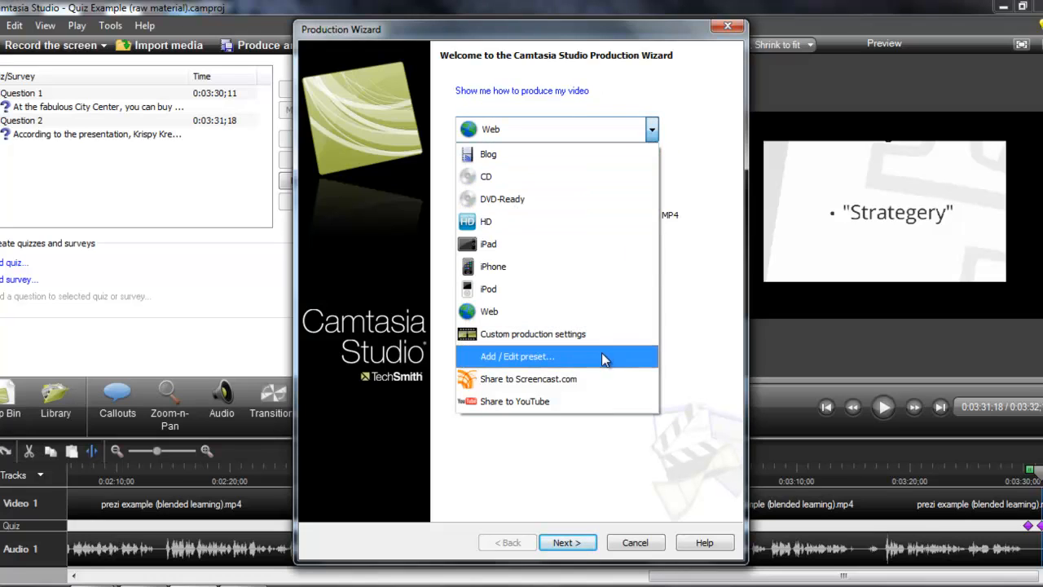
left_click(593, 343)
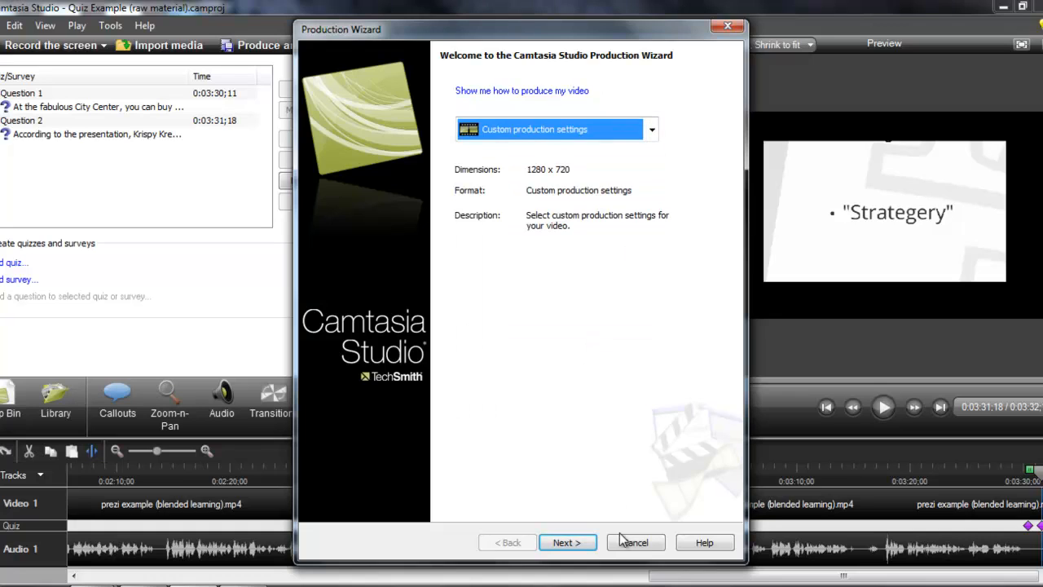
left_click(569, 543)
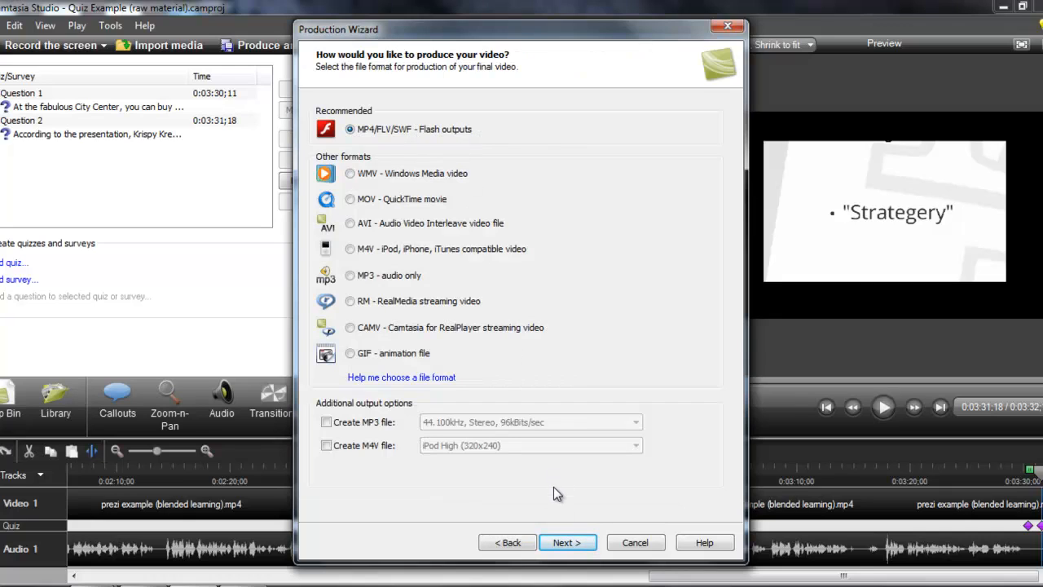
left_click(572, 545)
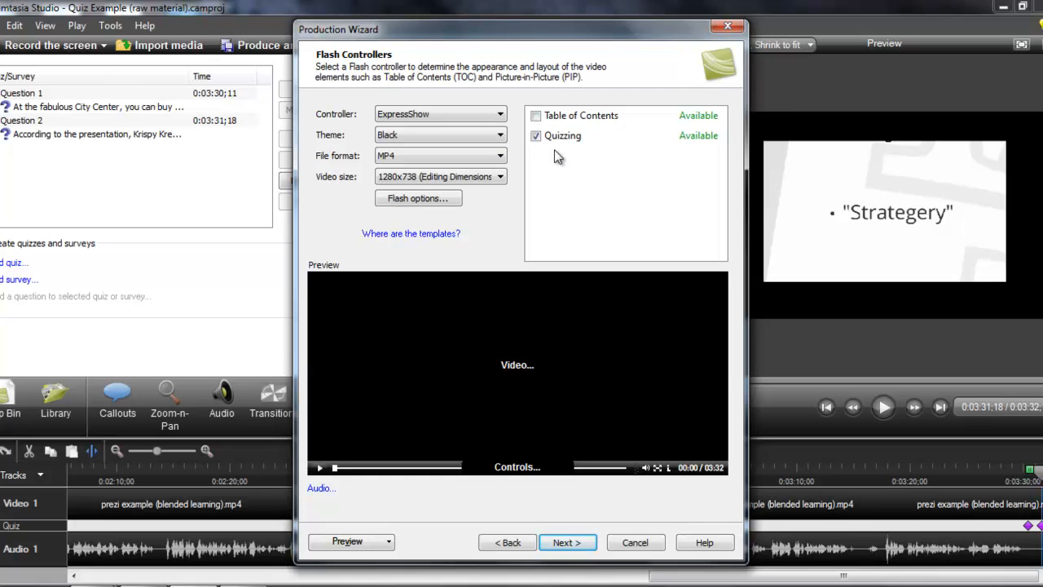
- In the Flash options, position Question 1 at about X 405, Y 135 and Question 2 at about X 408, Y 128
left_click(418, 198)
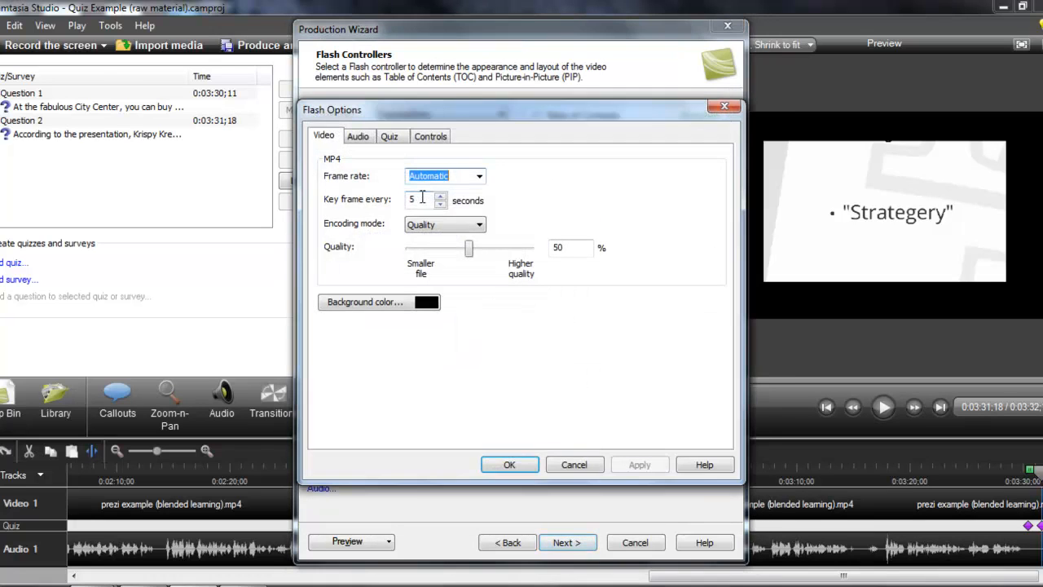
left_click(391, 137)
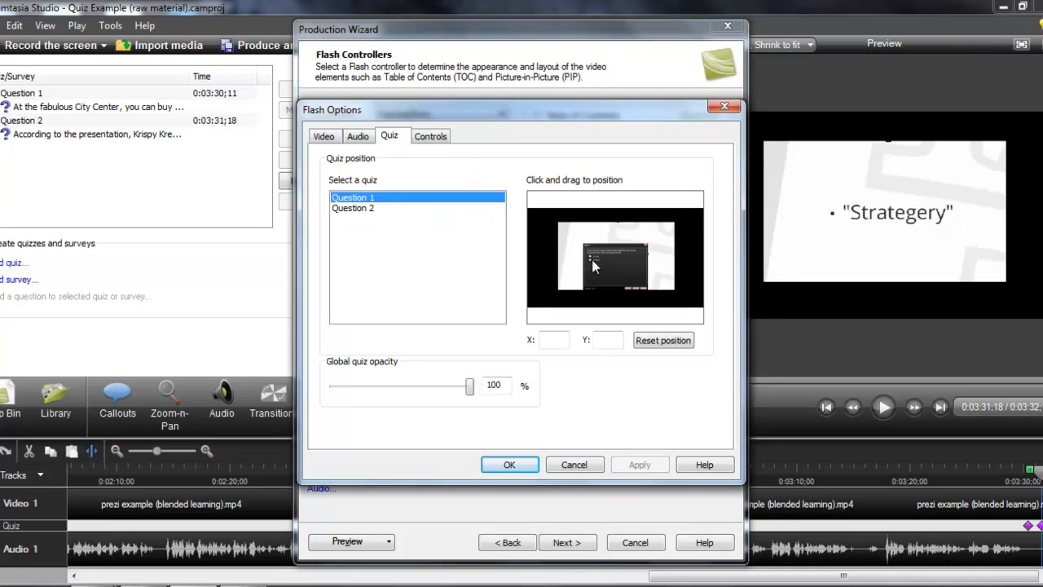
left_click_drag(617, 269, 617, 265)
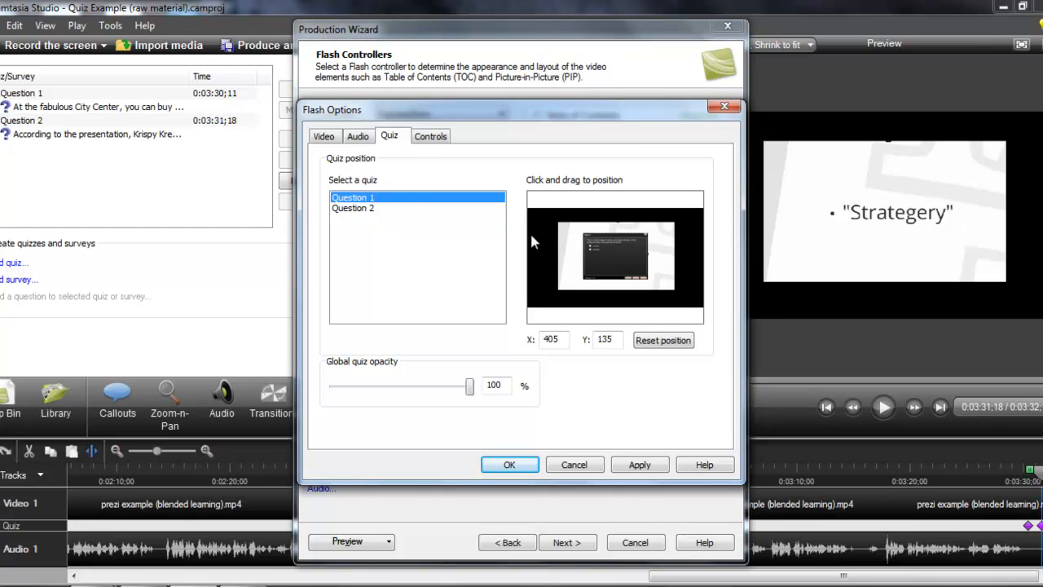
left_click(364, 209)
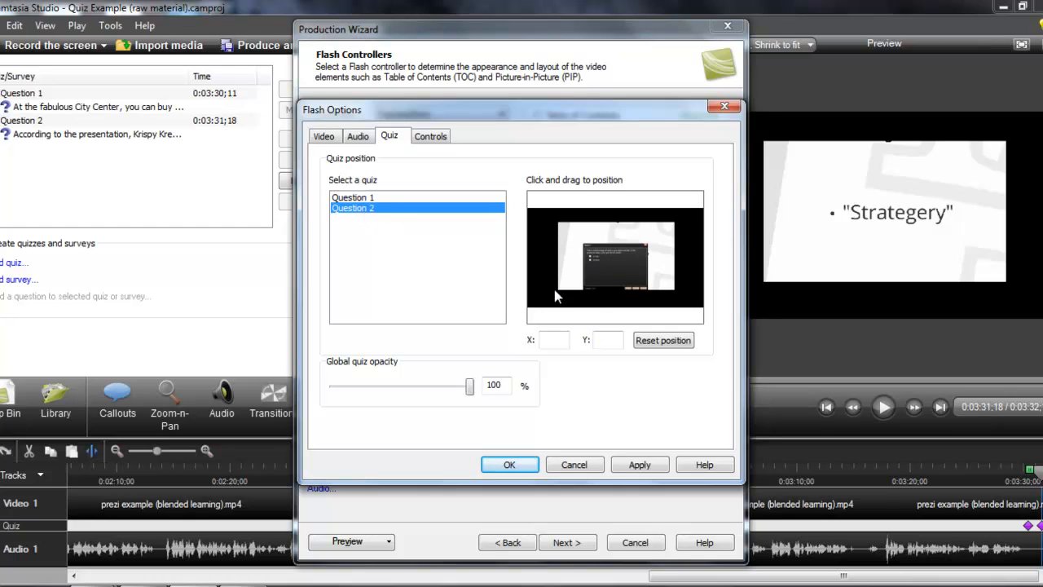
left_click_drag(609, 272, 610, 266)
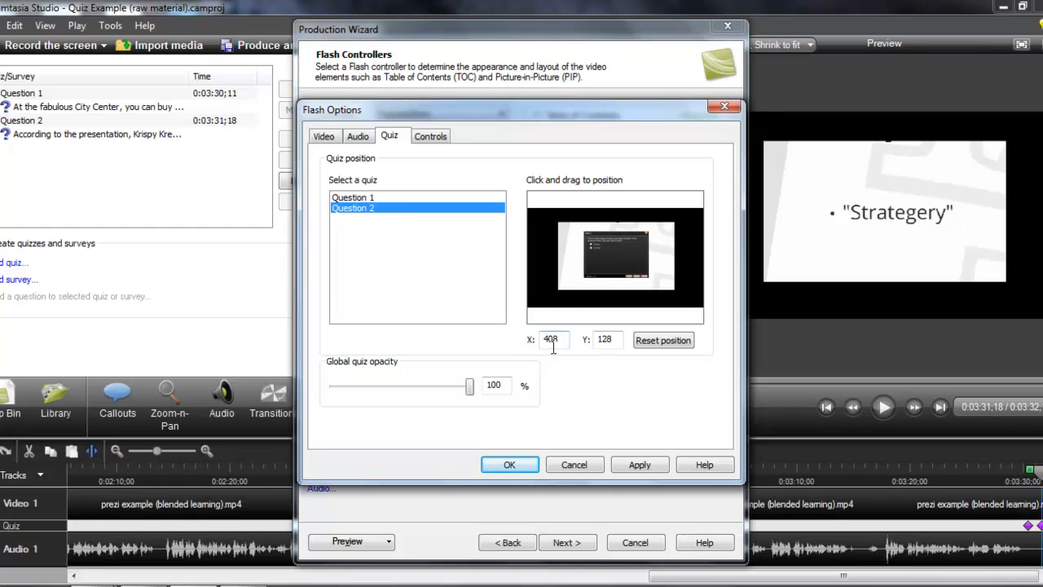
left_click(635, 465)
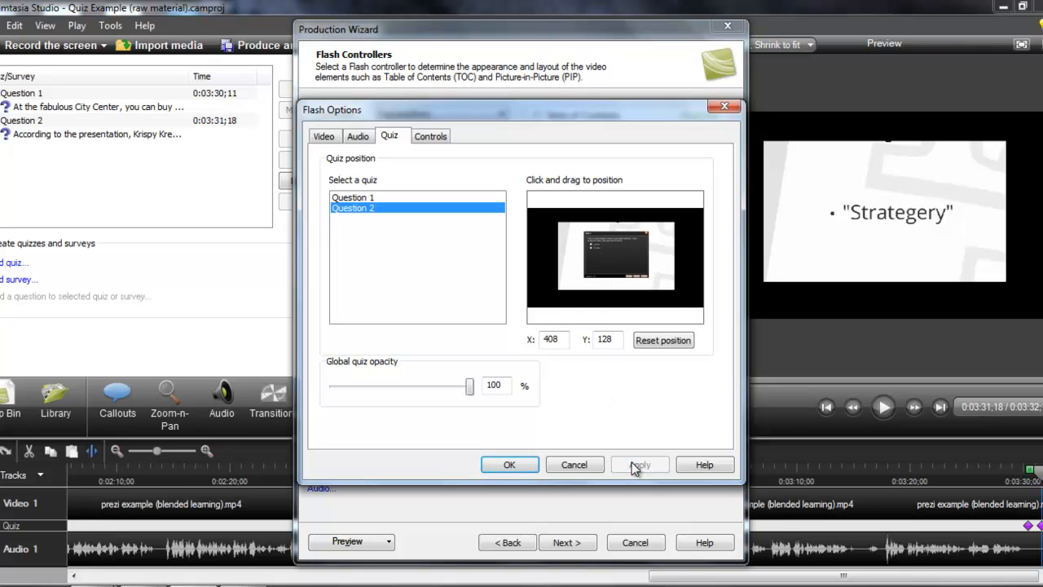
left_click(522, 462)
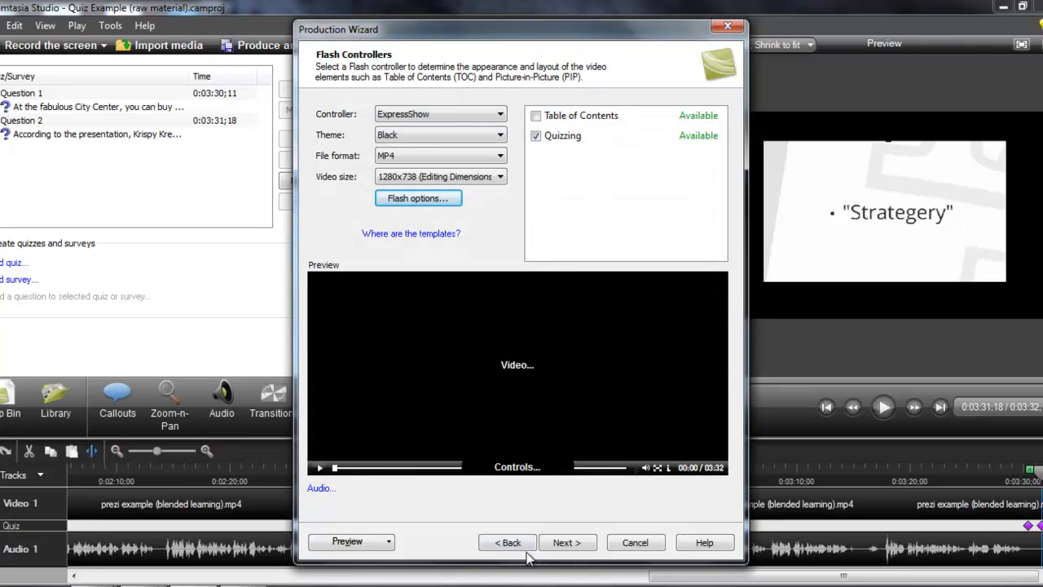
- Keep the remaining controller and video options and name the production "Quiz Example (for cool TFI people)"
left_click(574, 543)
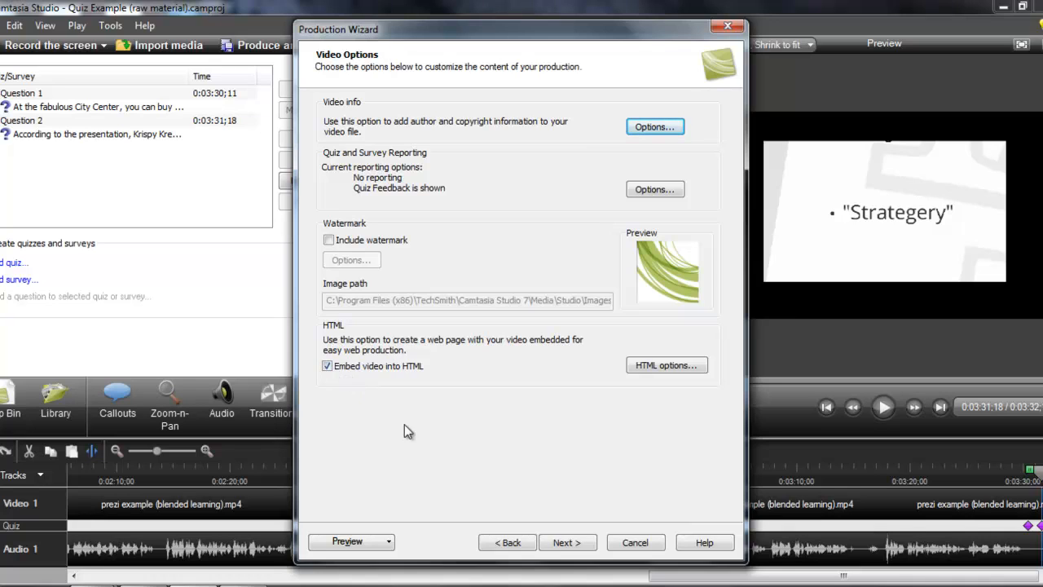
left_click(570, 544)
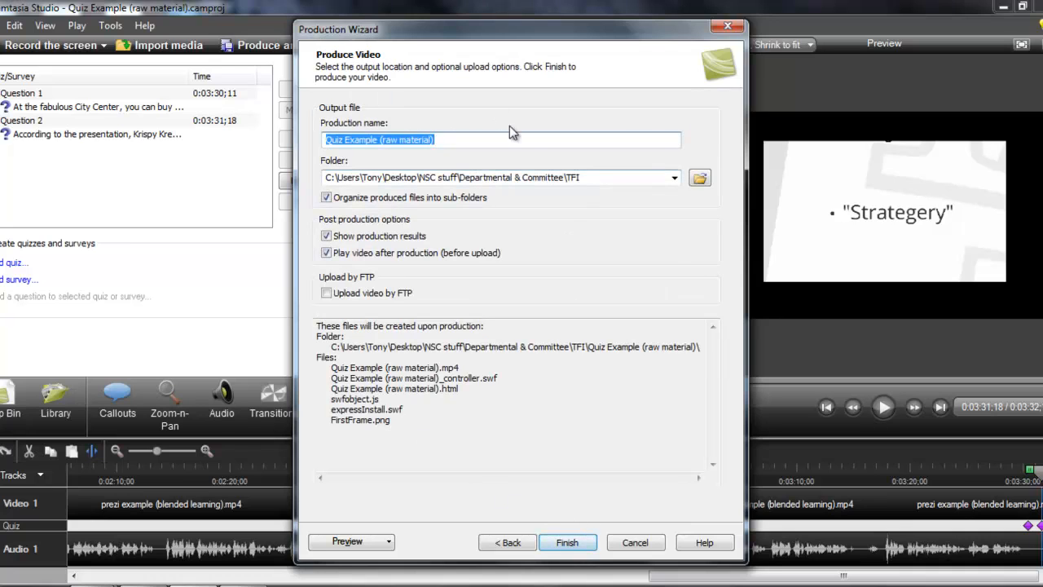
left_click(442, 139)
key("BackSpace")
key("BackSpace")
key("BackSpace")
key("BackSpace")
key("BackSpace")
key("BackSpace")
key("BackSpace")
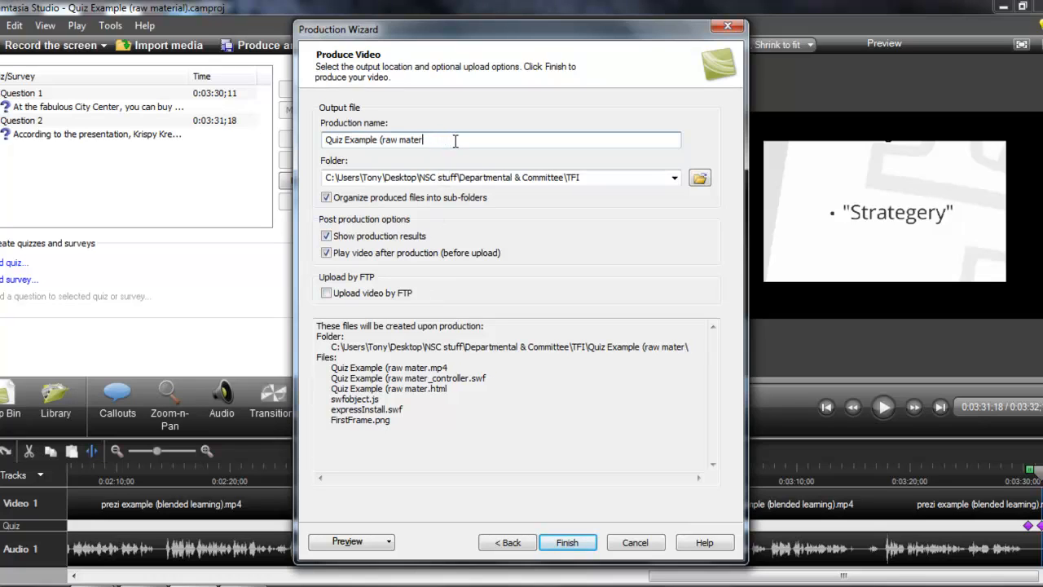
key("BackSpace")
key("BackSpace")
key("BackSpace")
key("BackSpace")
key("BackSpace")
key("BackSpace")
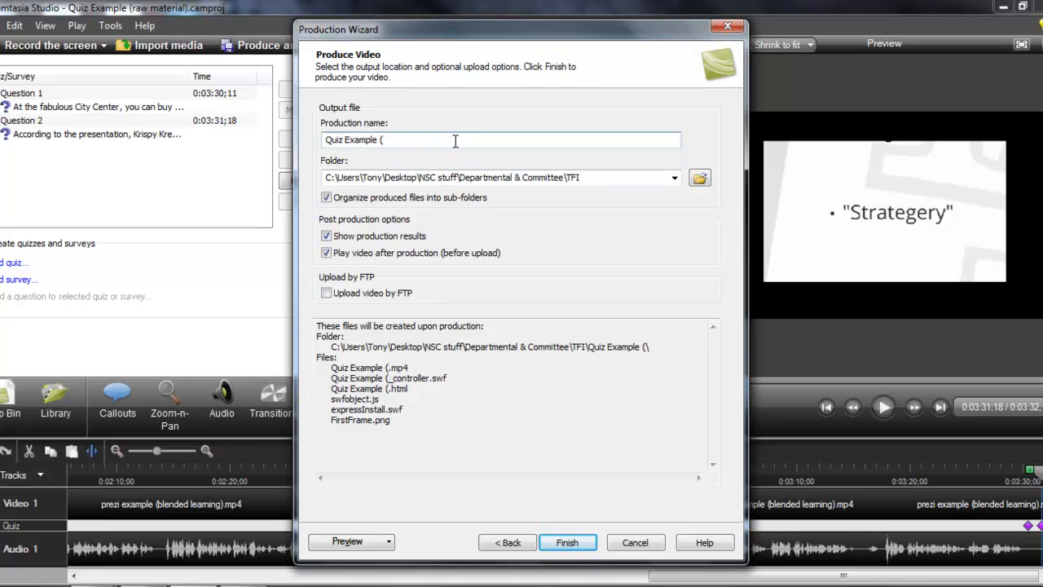
type("for ")
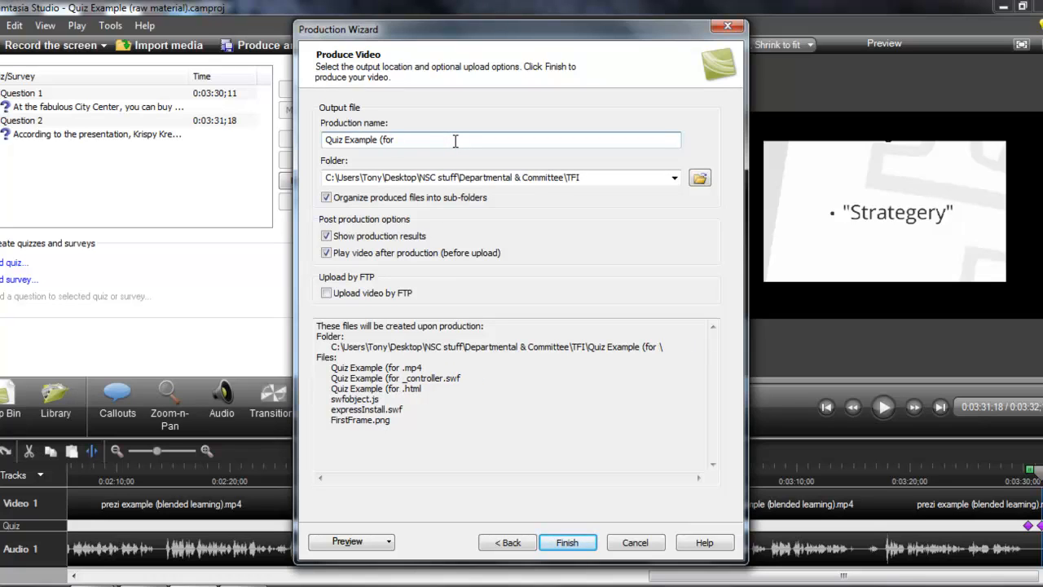
type("cool TFI p")
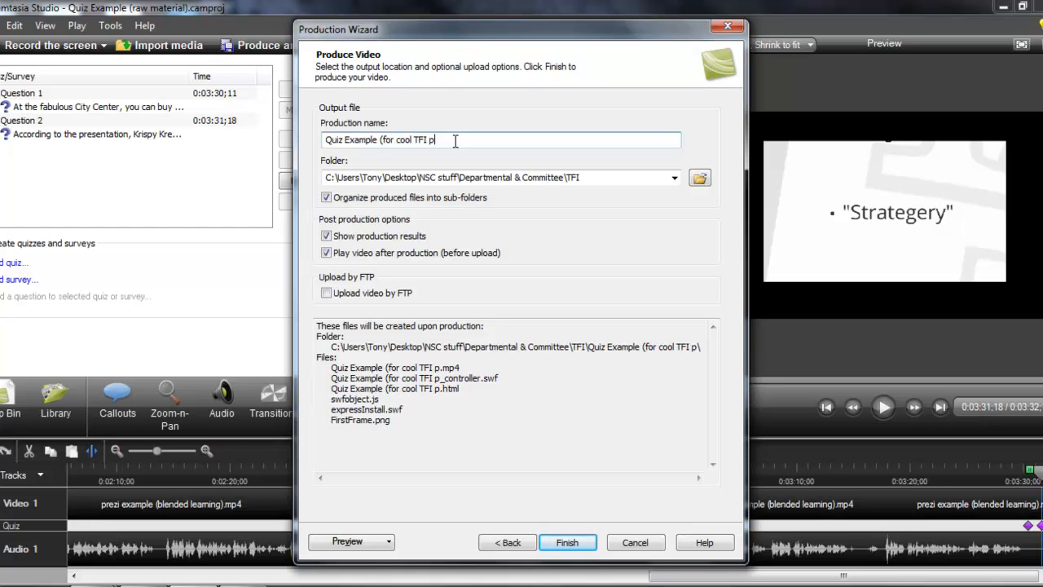
type("eople)")
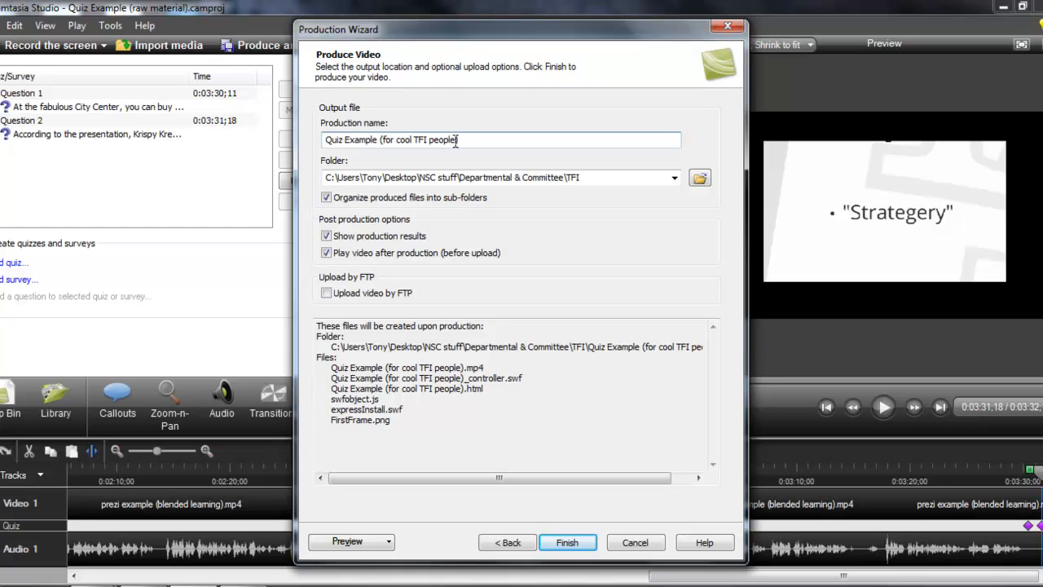
- Turn off playing the video after production and produce it
left_click(327, 253)
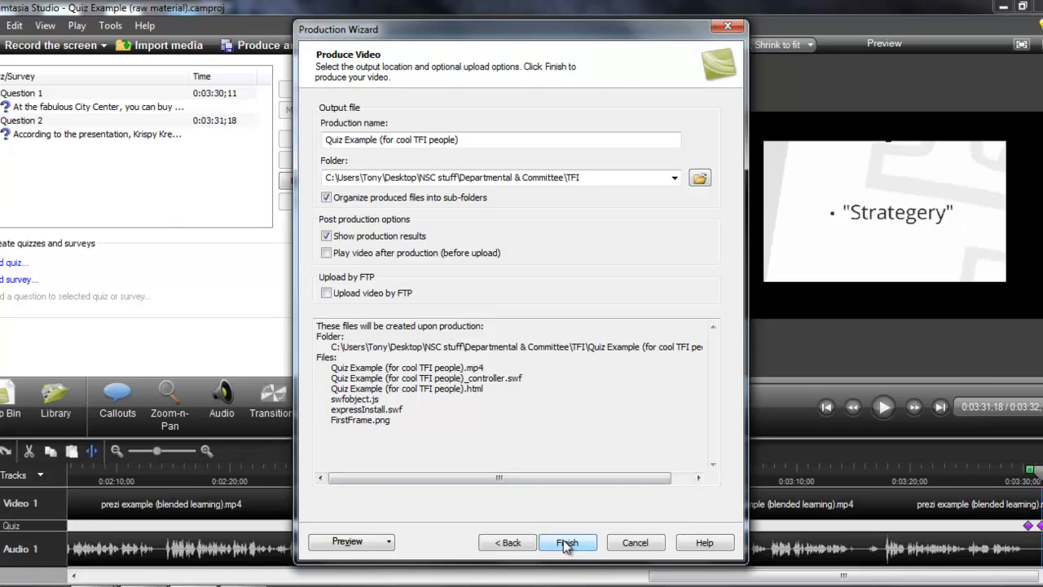
left_click(567, 543)
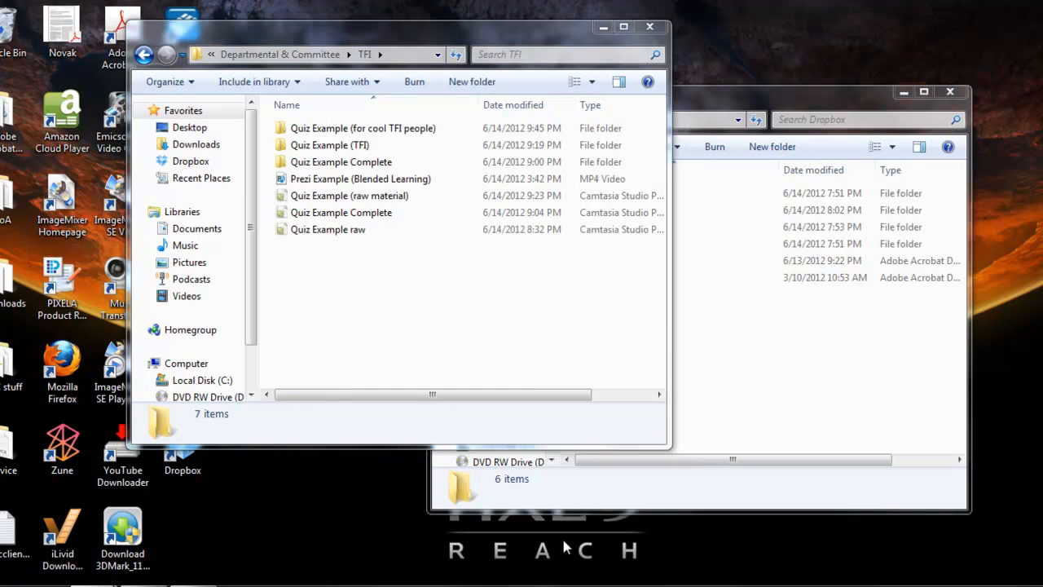